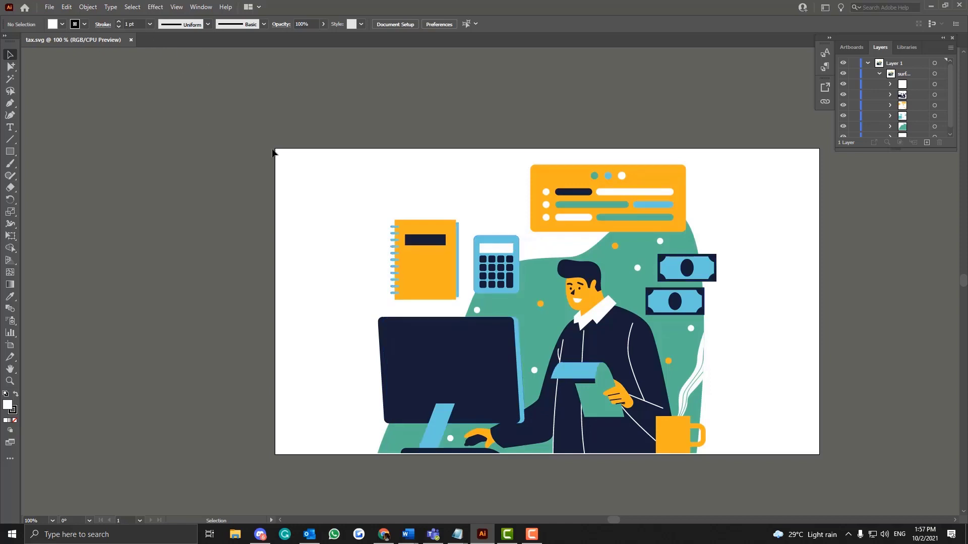
# Narrow the artboard from both sides to about 636 px wide so it closely frames the illustration
pyautogui.click(10, 345)
pyautogui.moveTo(275, 301); pyautogui.dragTo(366, 303)
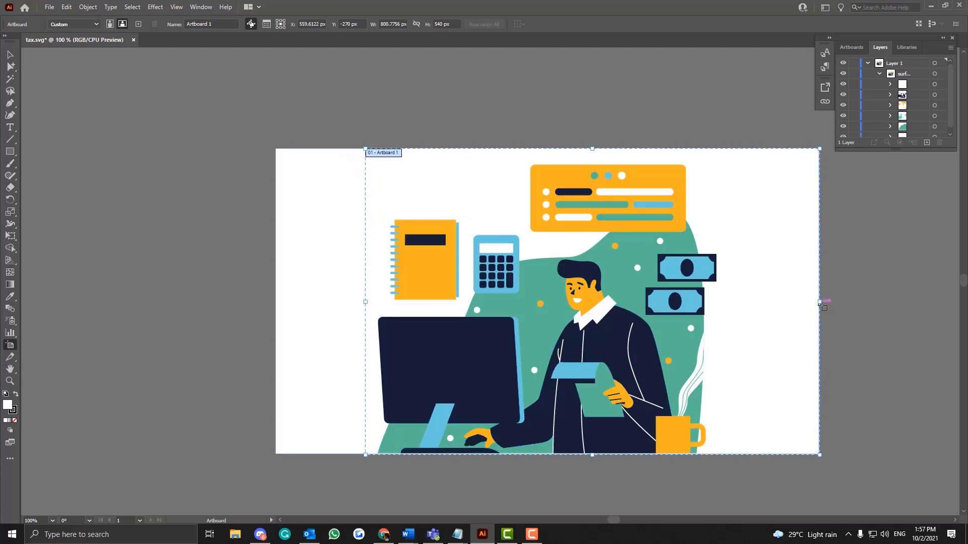
pyautogui.moveTo(819, 301); pyautogui.dragTo(726, 302)
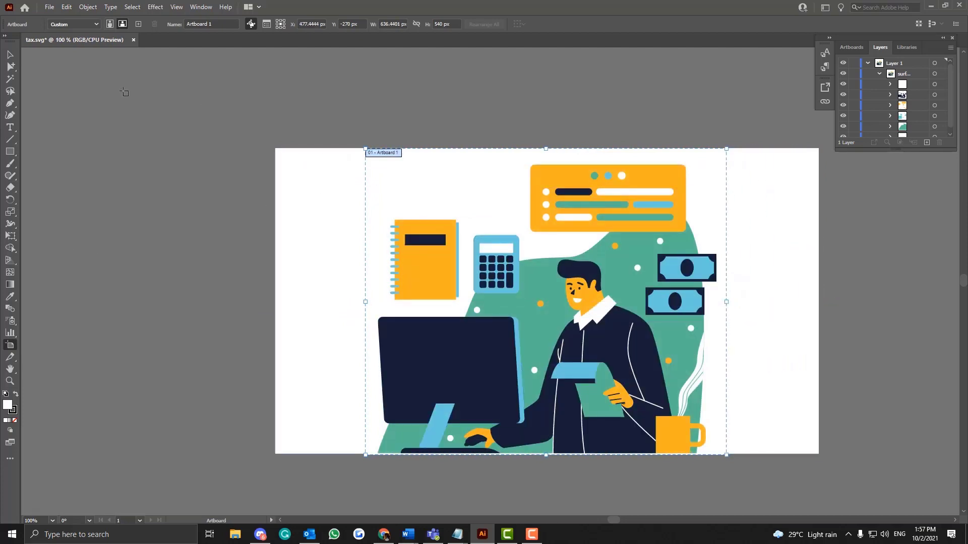
pyautogui.click(10, 54)
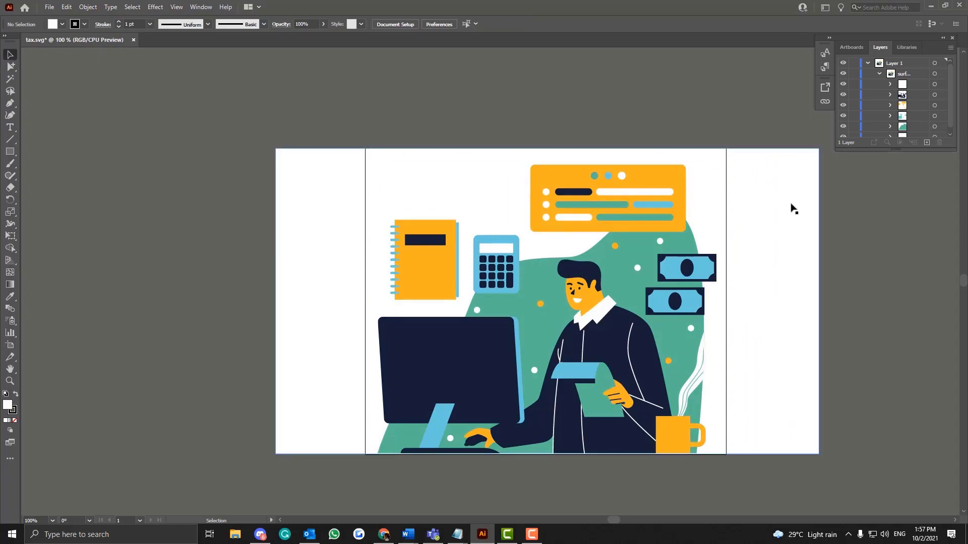
# Check which sublayer holds the wide white background by selecting the artwork and toggling the lowest sublayer's visibility
pyautogui.click(802, 241)
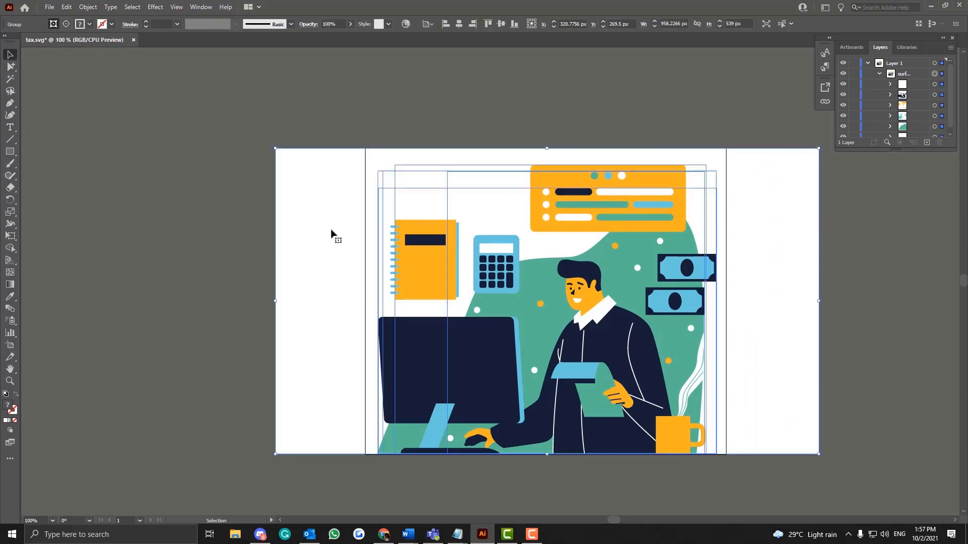
pyautogui.scroll(-1, 893, 101)
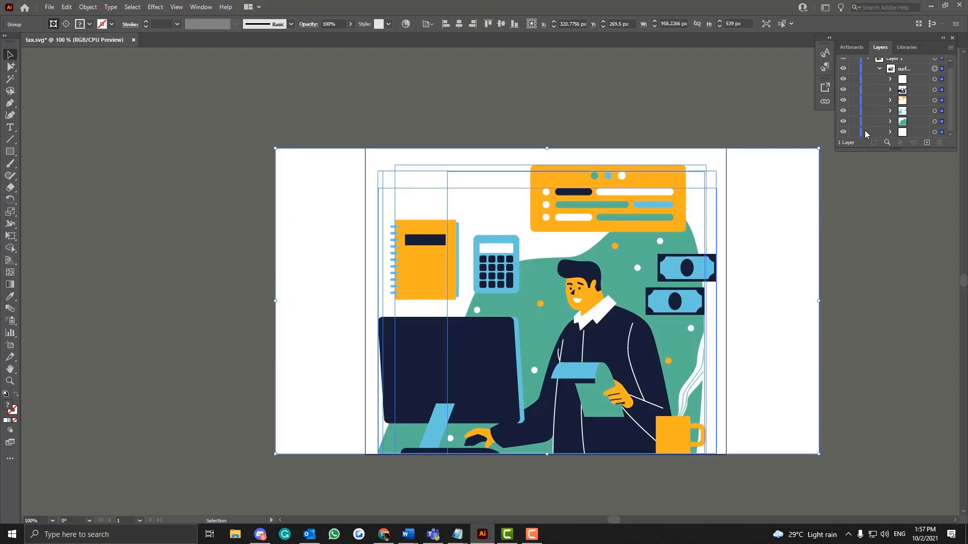
pyautogui.click(842, 132)
pyautogui.click(843, 132)
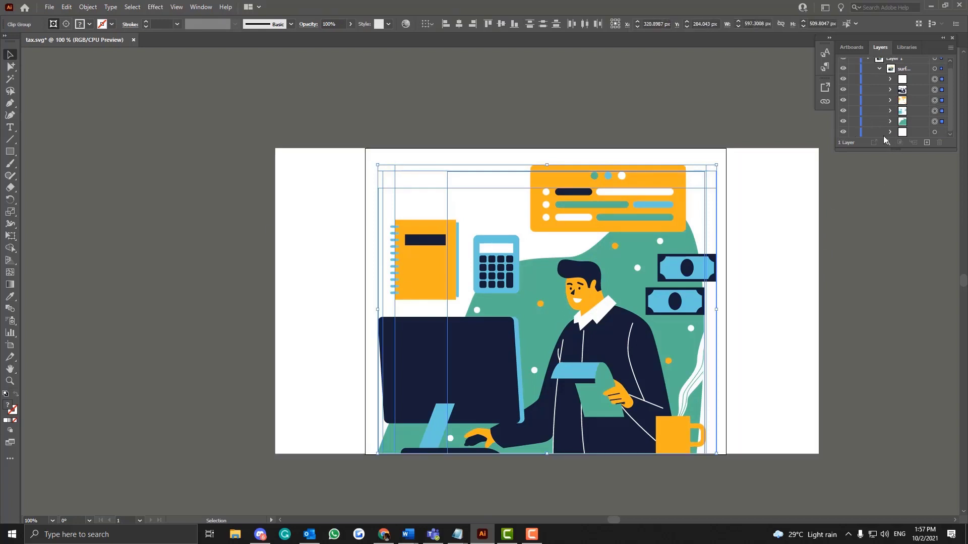
pyautogui.scroll(1, 902, 96)
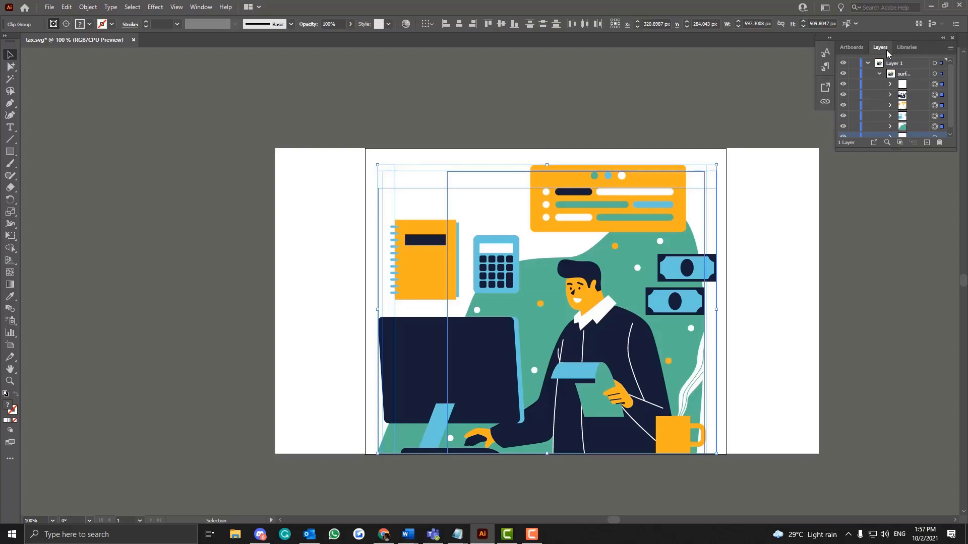
pyautogui.scroll(-1, 908, 123)
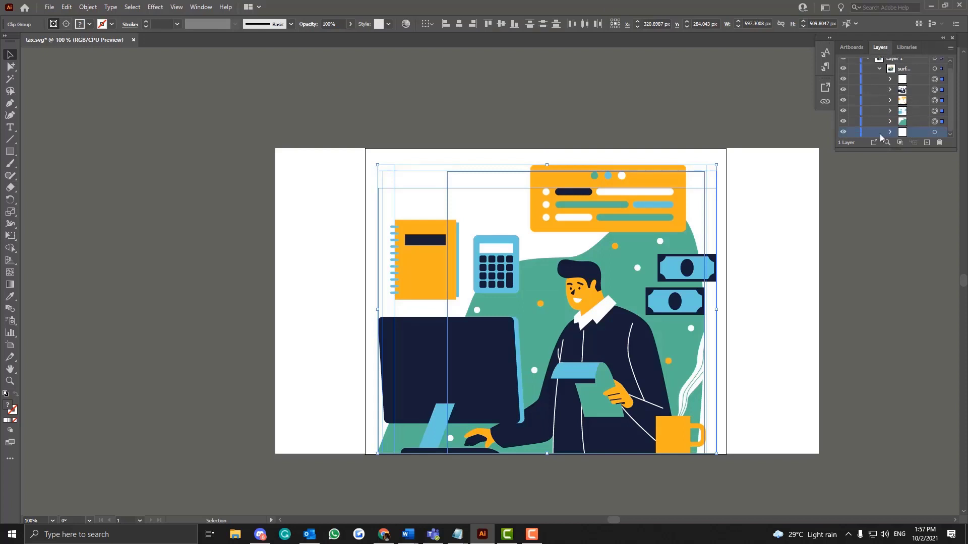
pyautogui.click(842, 132)
pyautogui.click(841, 132)
pyautogui.click(841, 132)
pyautogui.click(842, 132)
pyautogui.click(842, 132)
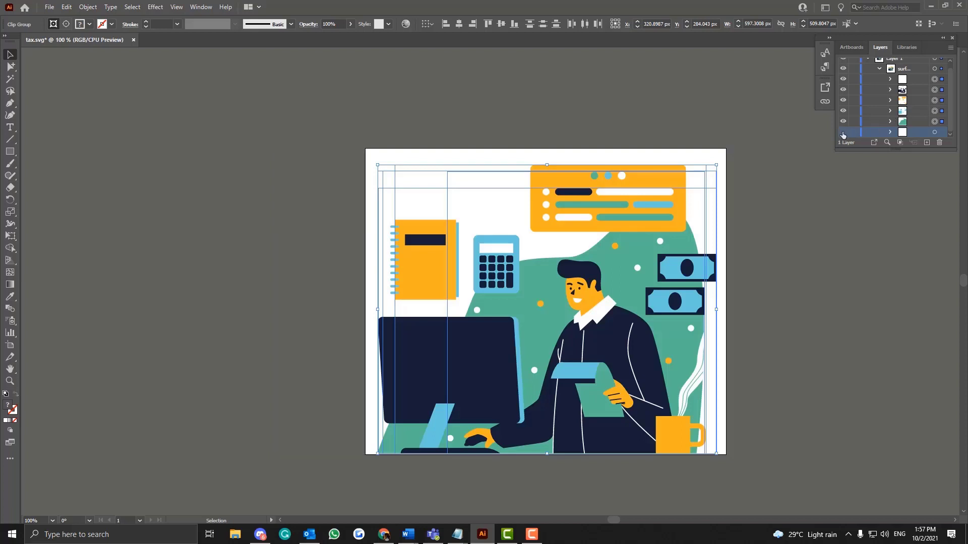
pyautogui.click(842, 132)
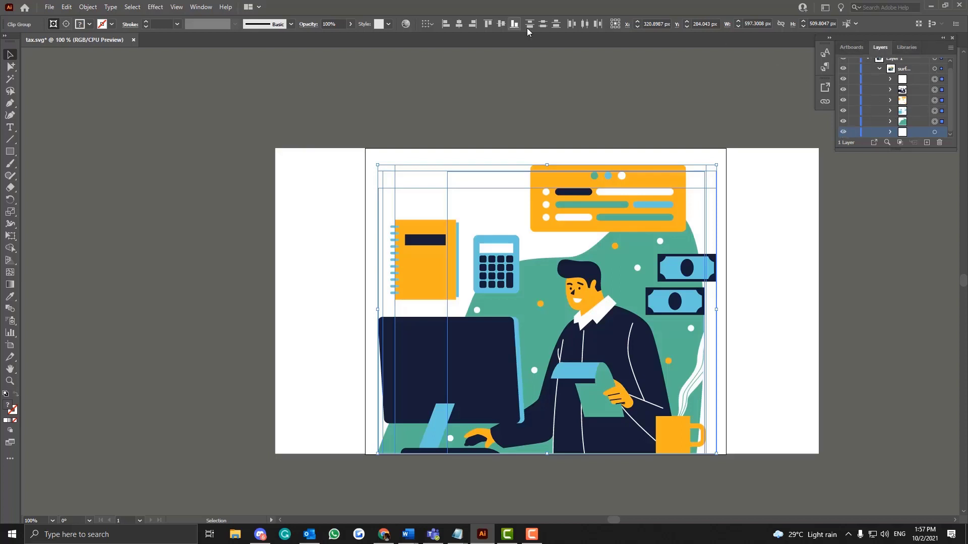
# Delete the lowest sublayer containing the white background that extends beyond the artboard
pyautogui.click(197, 7)
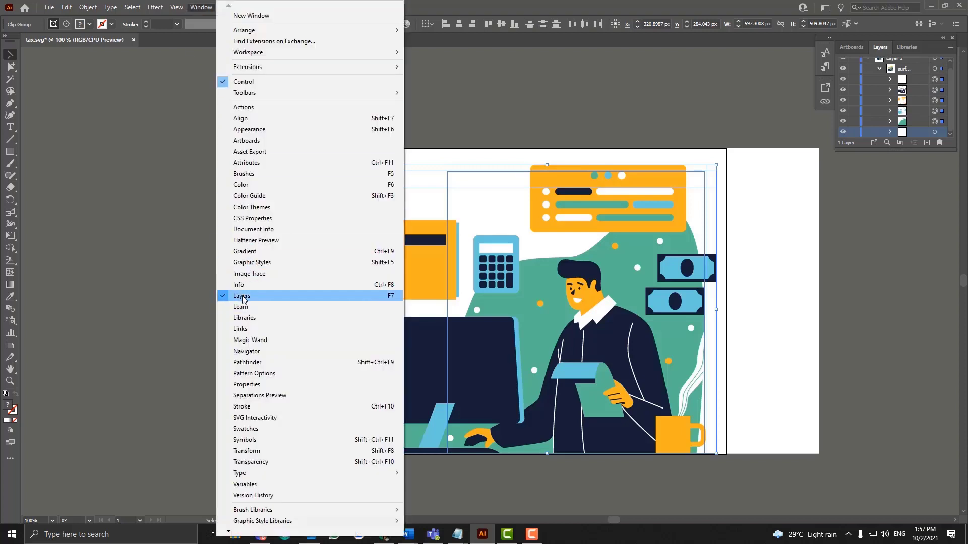
pyautogui.click(886, 186)
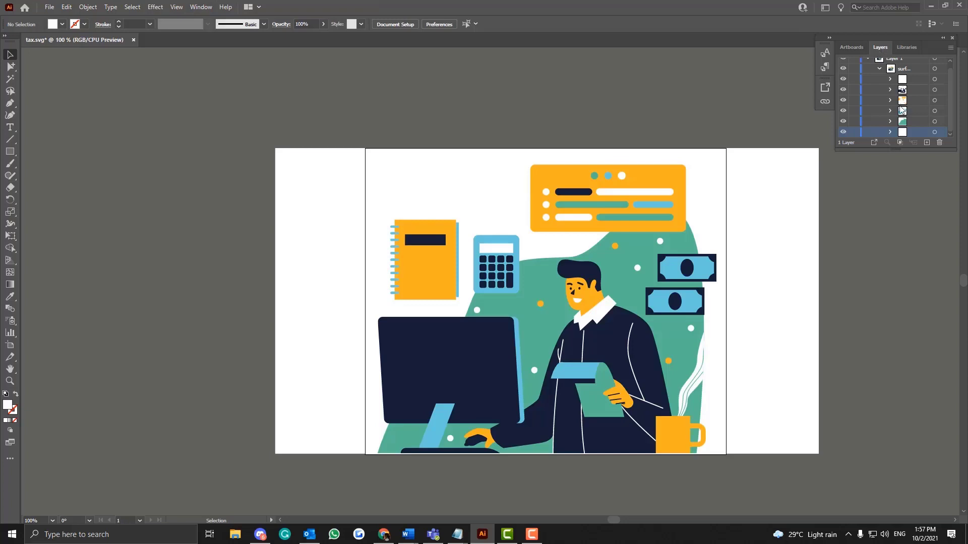
pyautogui.click(938, 142)
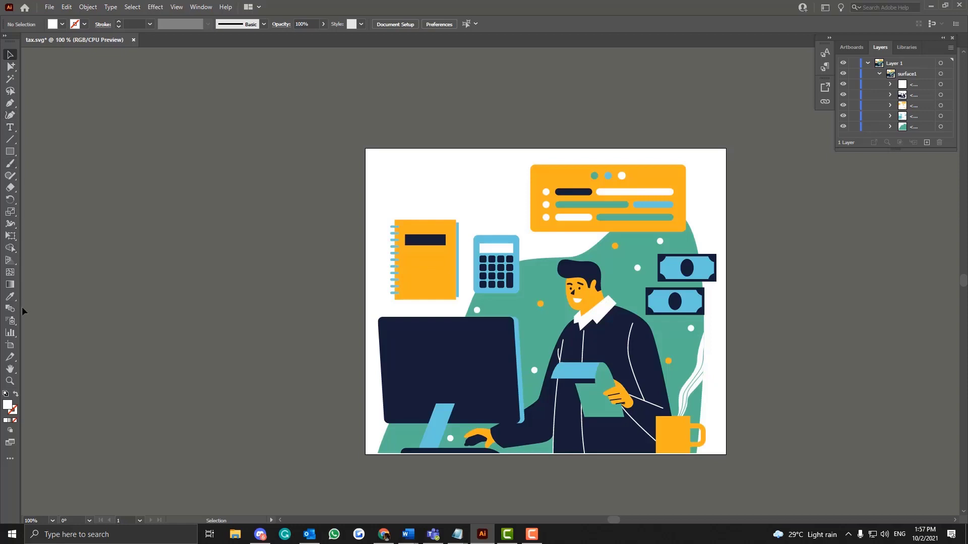
# Erase the upper part of the orange notebook with freehand Eraser strokes
pyautogui.click(10, 369)
pyautogui.moveTo(342, 372); pyautogui.dragTo(189, 349)
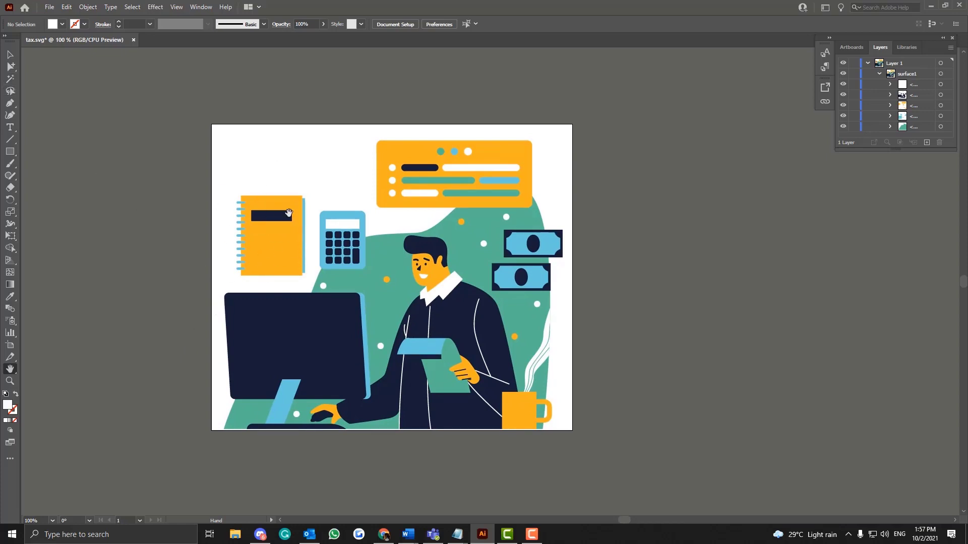
pyautogui.click(10, 187)
pyautogui.moveTo(296, 190)
pyautogui.mouseDown()
pyautogui.moveTo(242, 236)
pyautogui.moveTo(272, 252)
pyautogui.moveTo(301, 221)
pyautogui.mouseUp()
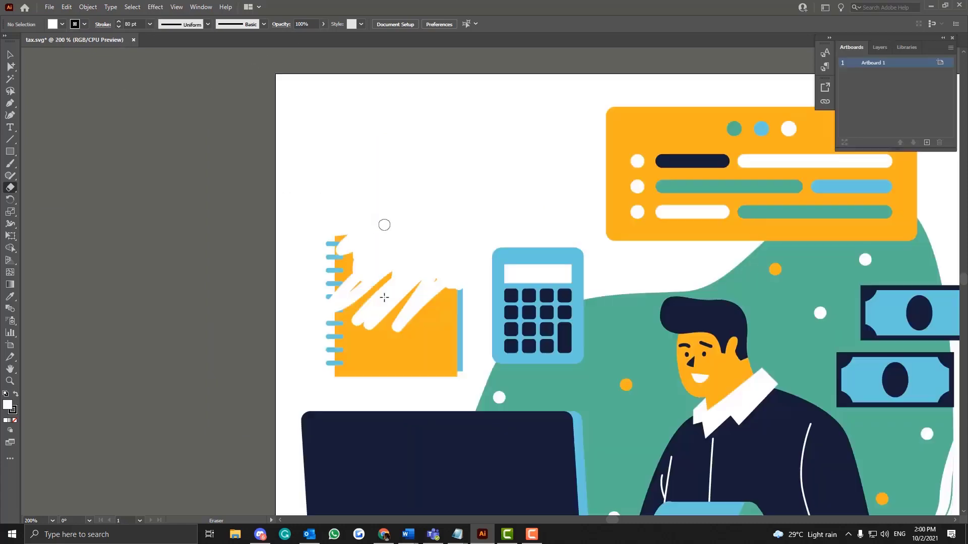
pyautogui.moveTo(326, 247)
pyautogui.mouseDown()
pyautogui.moveTo(383, 268)
pyautogui.moveTo(347, 276)
pyautogui.moveTo(355, 291)
pyautogui.moveTo(397, 263)
pyautogui.moveTo(406, 272)
pyautogui.moveTo(382, 286)
pyautogui.moveTo(486, 265)
pyautogui.moveTo(410, 286)
pyautogui.moveTo(456, 279)
pyautogui.moveTo(465, 294)
pyautogui.moveTo(452, 264)
pyautogui.moveTo(446, 293)
pyautogui.mouseUp()
pyautogui.scroll(-3, 454, 266)
pyautogui.scroll(3, 454, 265)
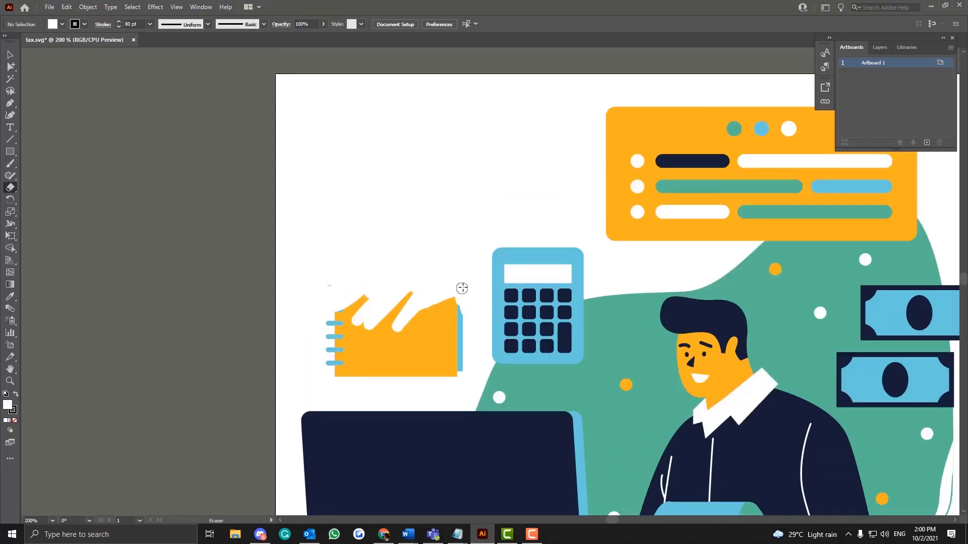
# Set the Eraser size to 92 pt and erase the rest of the notebook
pyautogui.doubleClick(11, 188)
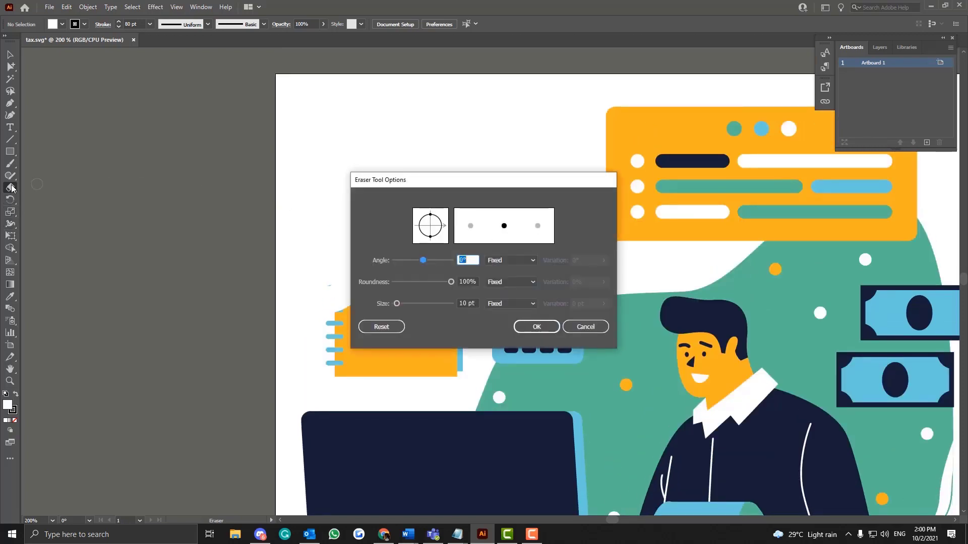
pyautogui.click(421, 304)
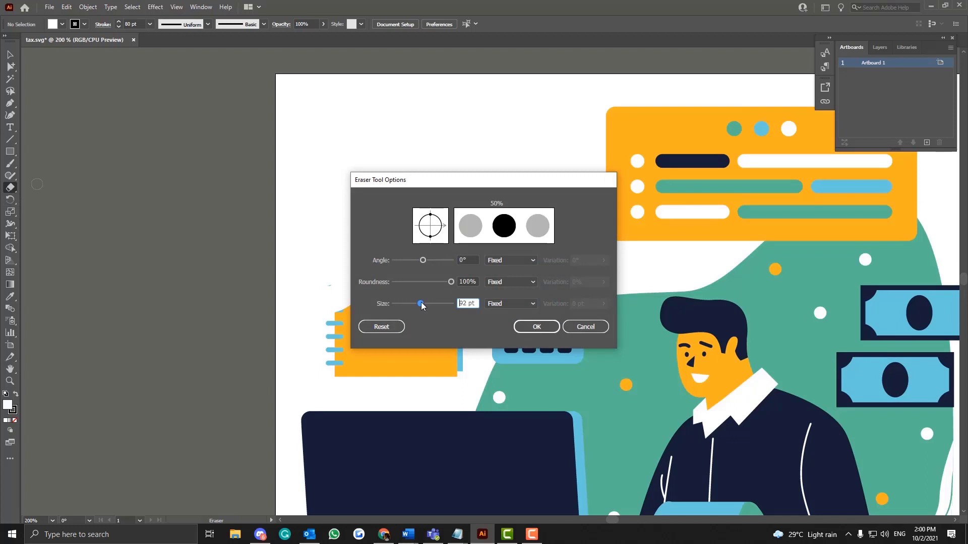
pyautogui.click(531, 323)
pyautogui.moveTo(375, 284)
pyautogui.mouseDown()
pyautogui.moveTo(358, 334)
pyautogui.moveTo(427, 329)
pyautogui.moveTo(427, 341)
pyautogui.moveTo(380, 316)
pyautogui.mouseUp()
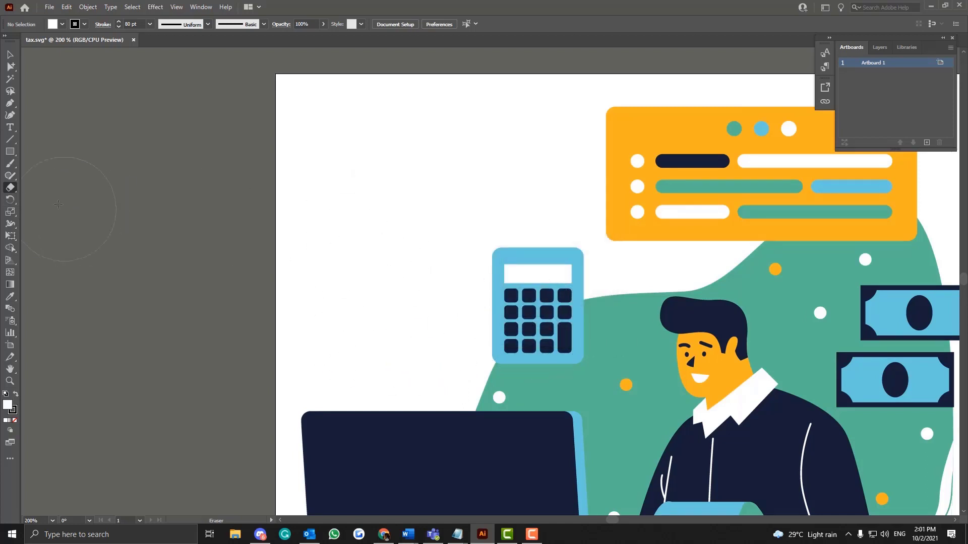
# Set the Eraser's roundness to 68% and its angle to 6°
pyautogui.doubleClick(11, 189)
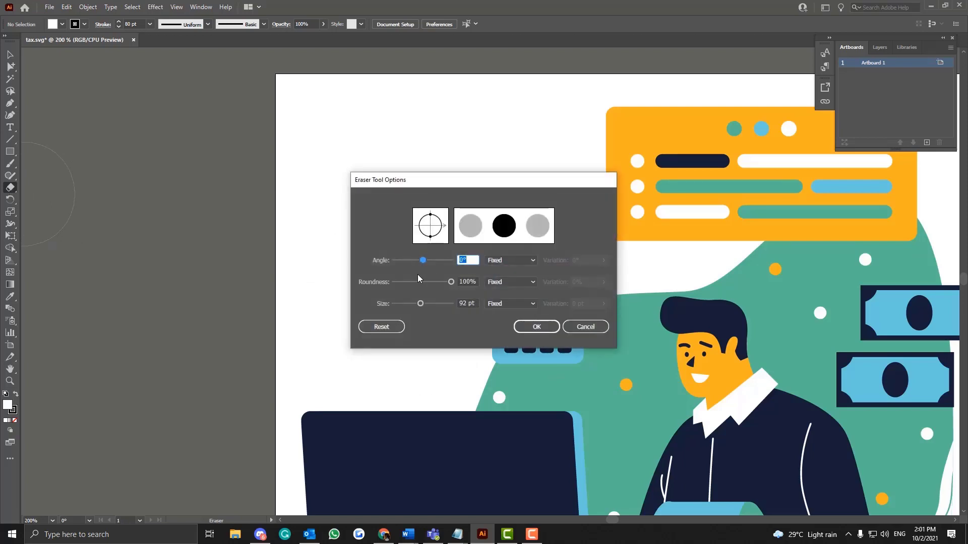
pyautogui.moveTo(451, 282)
pyautogui.mouseDown()
pyautogui.moveTo(401, 282)
pyautogui.moveTo(461, 286)
pyautogui.moveTo(398, 288)
pyautogui.moveTo(431, 285)
pyautogui.moveTo(424, 260)
pyautogui.moveTo(440, 255)
pyautogui.moveTo(423, 260)
pyautogui.mouseUp()
pyautogui.click(523, 261)
pyautogui.click(523, 261)
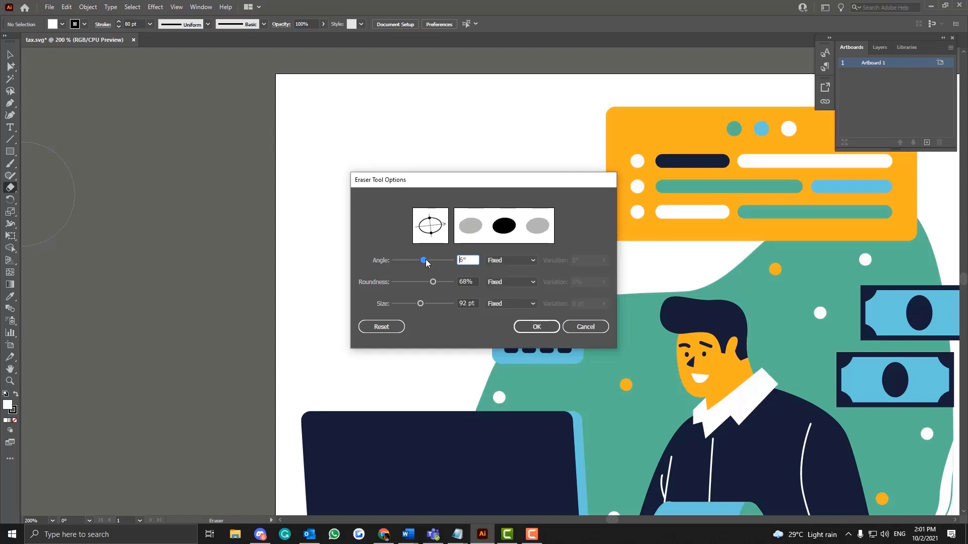
pyautogui.click(536, 326)
# Erase the upper part of the blue calculator with the elliptical Eraser
pyautogui.moveTo(503, 243)
pyautogui.mouseDown()
pyautogui.moveTo(544, 253)
pyautogui.moveTo(544, 262)
pyautogui.moveTo(473, 289)
pyautogui.mouseUp()
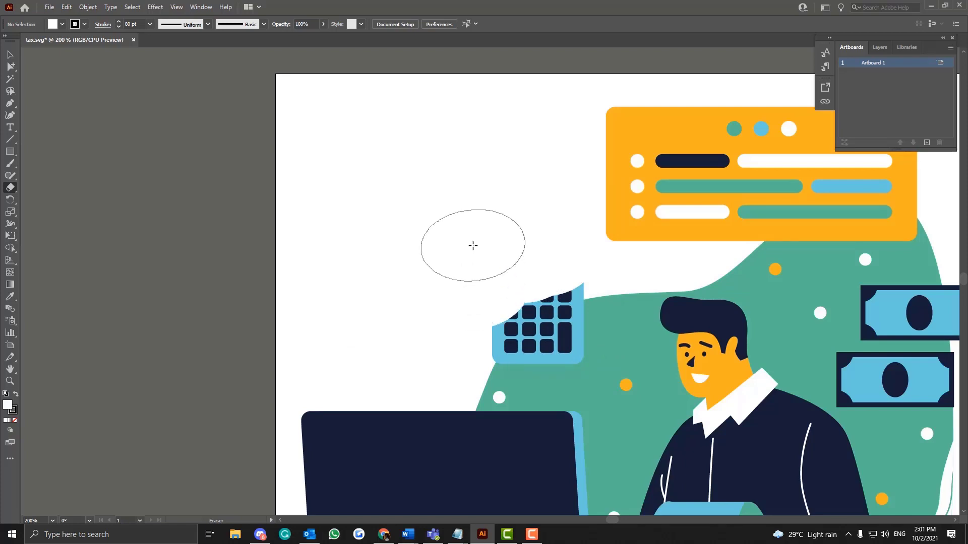
pyautogui.moveTo(523, 260)
pyautogui.mouseDown()
pyautogui.moveTo(563, 260)
pyautogui.moveTo(513, 239)
pyautogui.mouseUp()
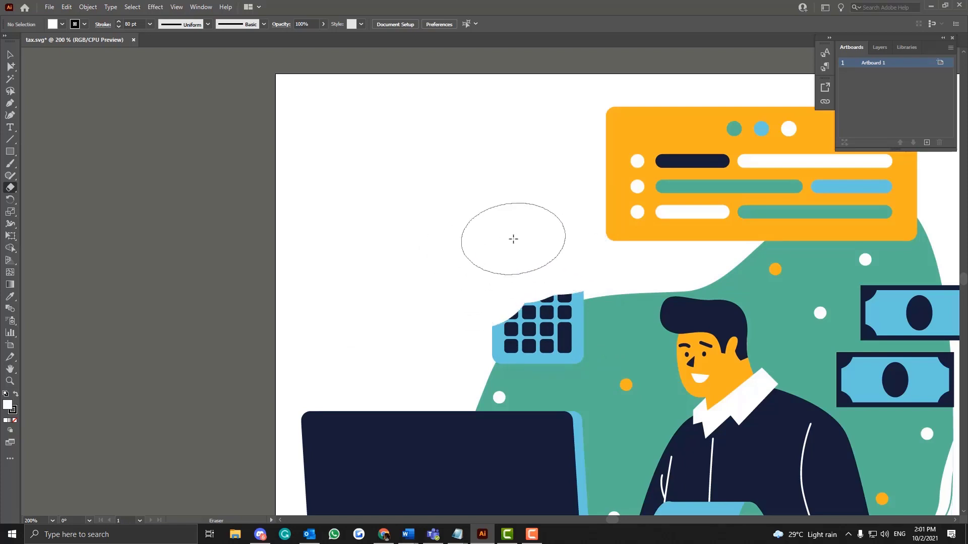
pyautogui.hotkey('ctrl', '-')
pyautogui.hotkey('ctrl', '-')
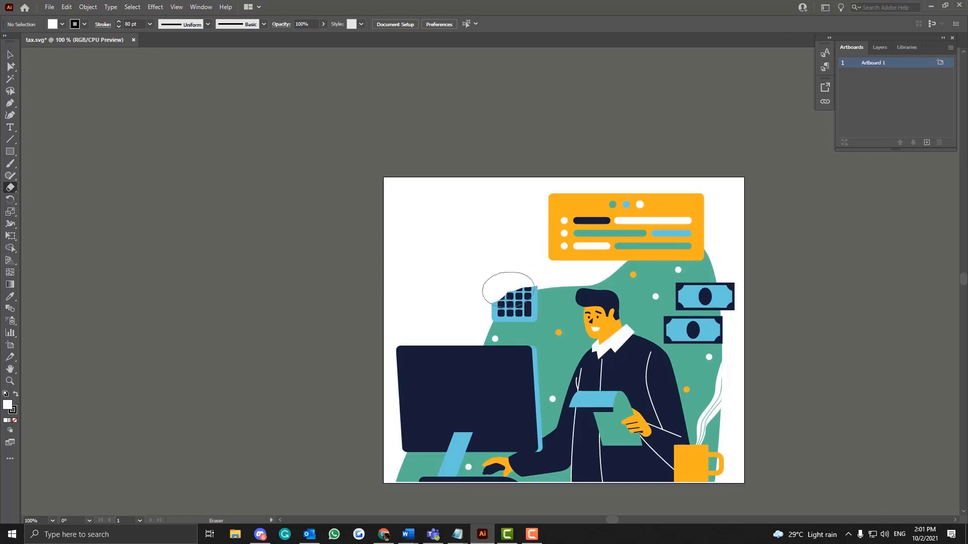
pyautogui.moveTo(508, 301); pyautogui.dragTo(522, 293)
# Identify the sublayer holding the green background shape by toggling its visibility, and lock it
pyautogui.click(883, 47)
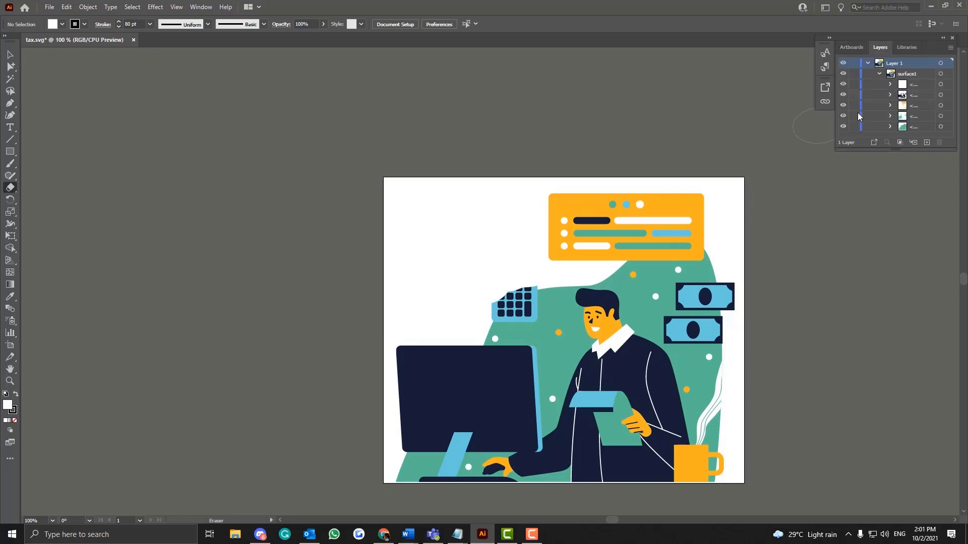
pyautogui.click(843, 127)
pyautogui.click(843, 127)
pyautogui.click(853, 126)
# Erase the remaining part of the calculator from in front of the locked green background shape
pyautogui.click(520, 312)
pyautogui.hotkey('ctrl', 'z')
pyautogui.click(912, 126)
pyautogui.click(519, 305)
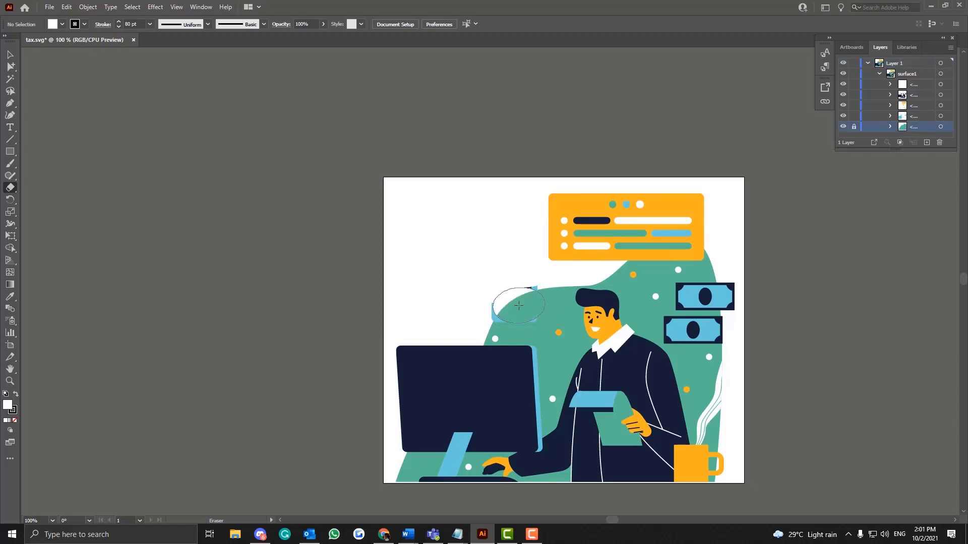
pyautogui.moveTo(519, 306); pyautogui.dragTo(529, 306)
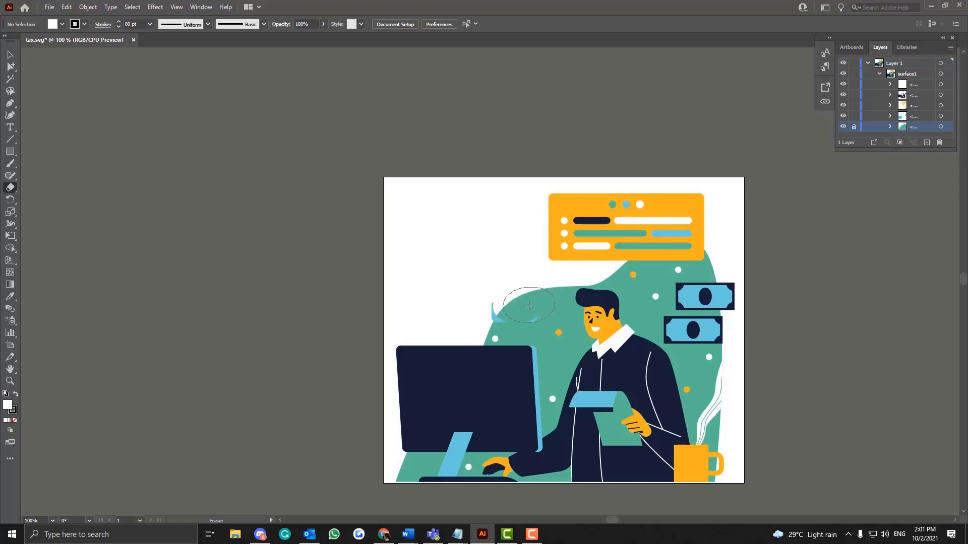
pyautogui.click(498, 312)
pyautogui.click(855, 127)
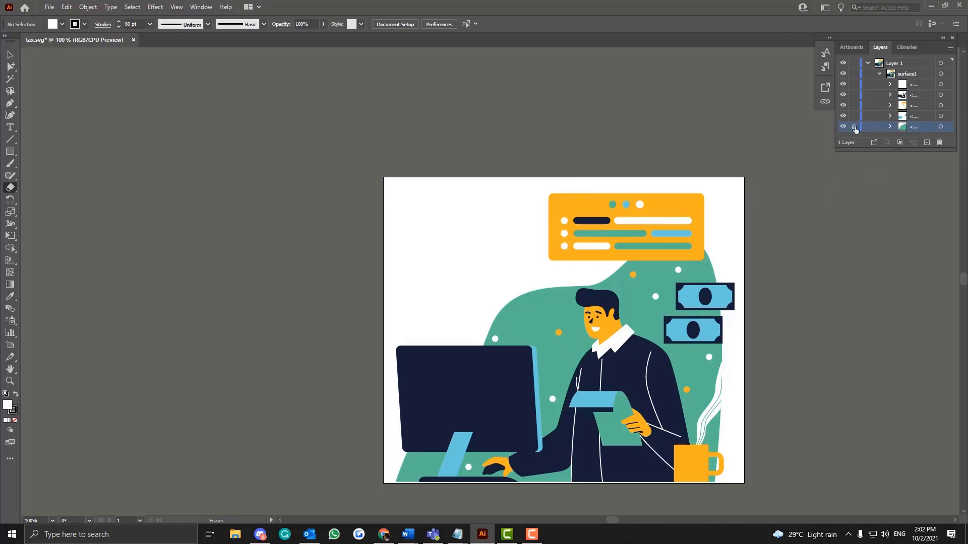
# Try erasing the orange list card above the man and undo those eraser strokes
pyautogui.click(905, 106)
pyautogui.moveTo(602, 201)
pyautogui.mouseDown()
pyautogui.moveTo(548, 237)
pyautogui.moveTo(569, 190)
pyautogui.moveTo(558, 202)
pyautogui.moveTo(618, 206)
pyautogui.moveTo(681, 191)
pyautogui.mouseUp()
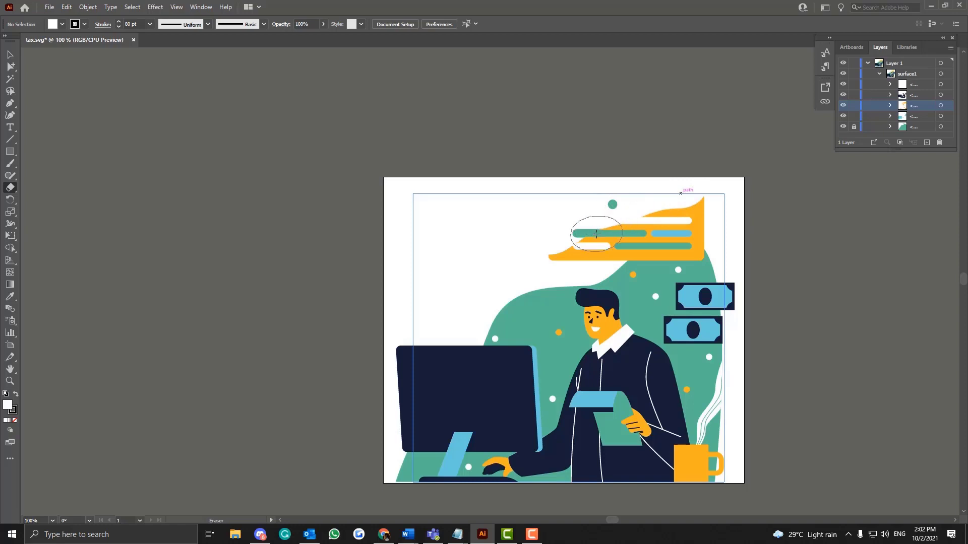
pyautogui.moveTo(596, 233)
pyautogui.mouseDown()
pyautogui.moveTo(563, 252)
pyautogui.moveTo(652, 211)
pyautogui.moveTo(619, 252)
pyautogui.moveTo(665, 246)
pyautogui.moveTo(705, 206)
pyautogui.moveTo(695, 249)
pyautogui.moveTo(701, 207)
pyautogui.moveTo(672, 206)
pyautogui.moveTo(656, 231)
pyautogui.moveTo(613, 235)
pyautogui.mouseUp()
pyautogui.hotkey('ctrl', 'z')
pyautogui.hotkey('ctrl', 'z')
pyautogui.hotkey('ctrl', 'z')
# Erase the orange list card above the man while the green background sublayer is locked
pyautogui.moveTo(681, 201); pyautogui.dragTo(675, 255)
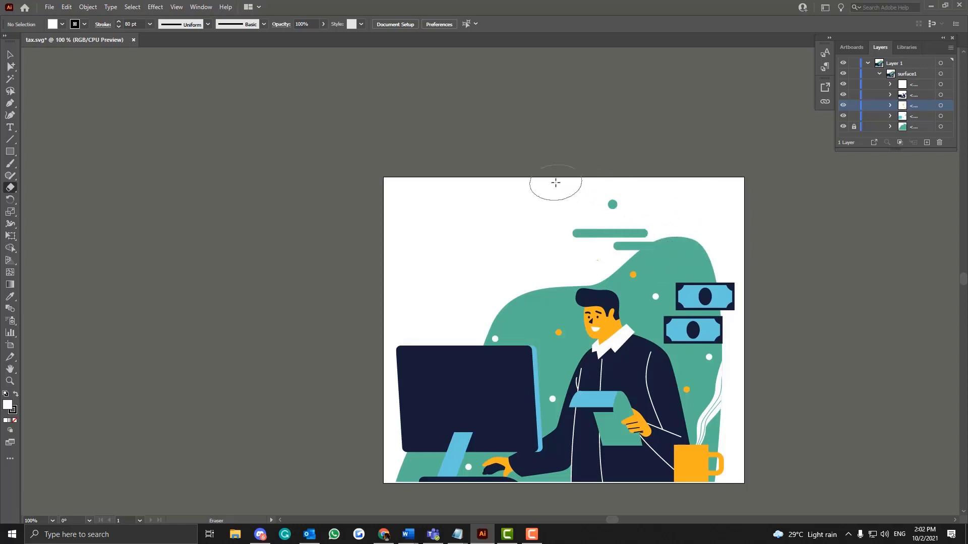
# Set the Eraser's roundness to 100% and its angle to -87°
pyautogui.doubleClick(10, 189)
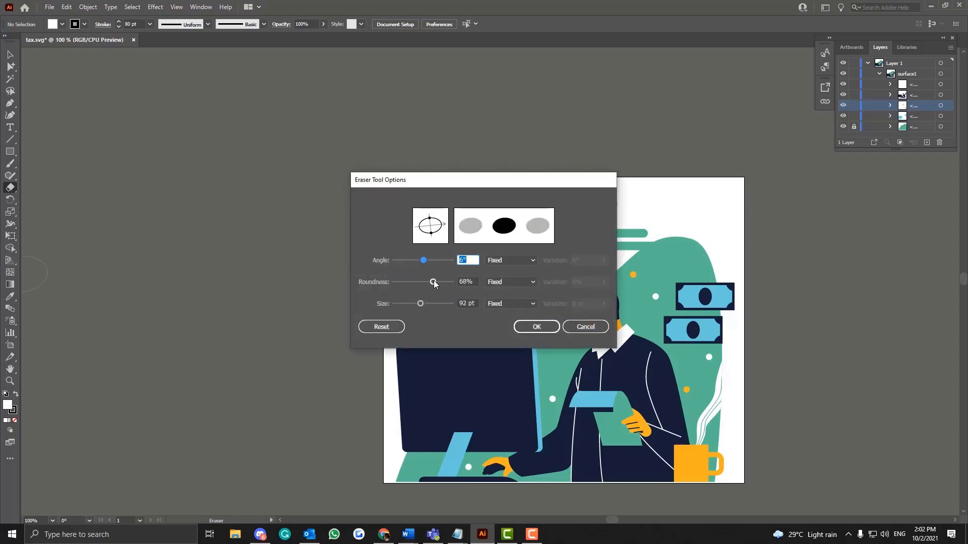
pyautogui.moveTo(434, 281)
pyautogui.mouseDown()
pyautogui.moveTo(410, 284)
pyautogui.moveTo(426, 286)
pyautogui.moveTo(421, 262)
pyautogui.moveTo(403, 261)
pyautogui.moveTo(423, 284)
pyautogui.moveTo(414, 284)
pyautogui.moveTo(436, 284)
pyautogui.mouseUp()
pyautogui.moveTo(444, 284); pyautogui.dragTo(458, 282)
pyautogui.moveTo(408, 261); pyautogui.dragTo(410, 259)
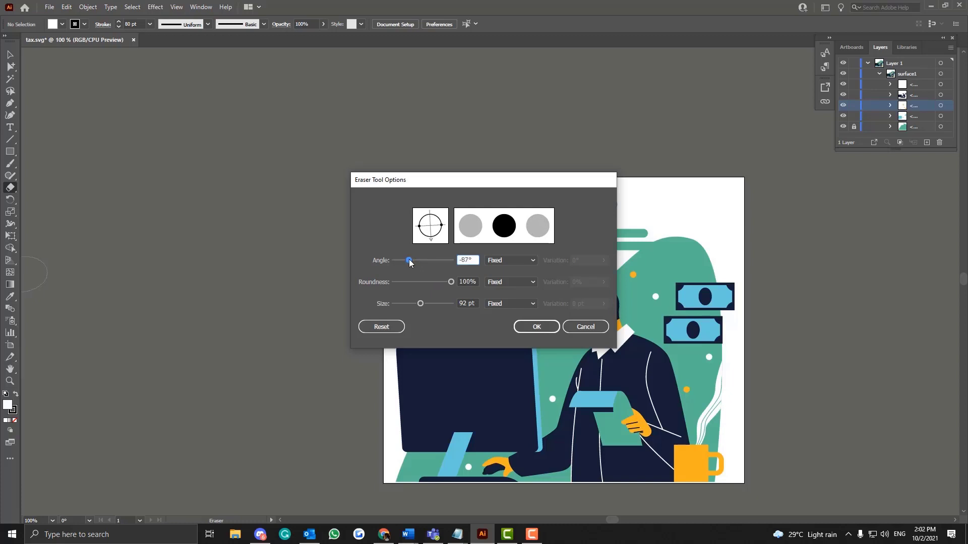
pyautogui.click(536, 327)
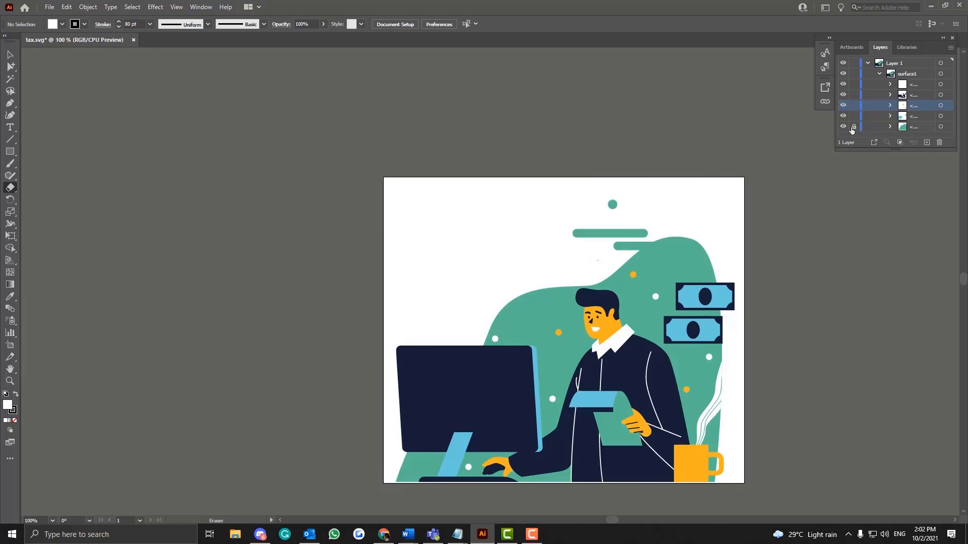
# Unlock the green background sublayer and erase the green dot and the two green bars above the background shape
pyautogui.moveTo(610, 202)
pyautogui.mouseDown()
pyautogui.moveTo(584, 231)
pyautogui.moveTo(706, 173)
pyautogui.moveTo(768, 160)
pyautogui.moveTo(756, 157)
pyautogui.moveTo(710, 195)
pyautogui.mouseUp()
pyautogui.hotkey('ctrl', '+')
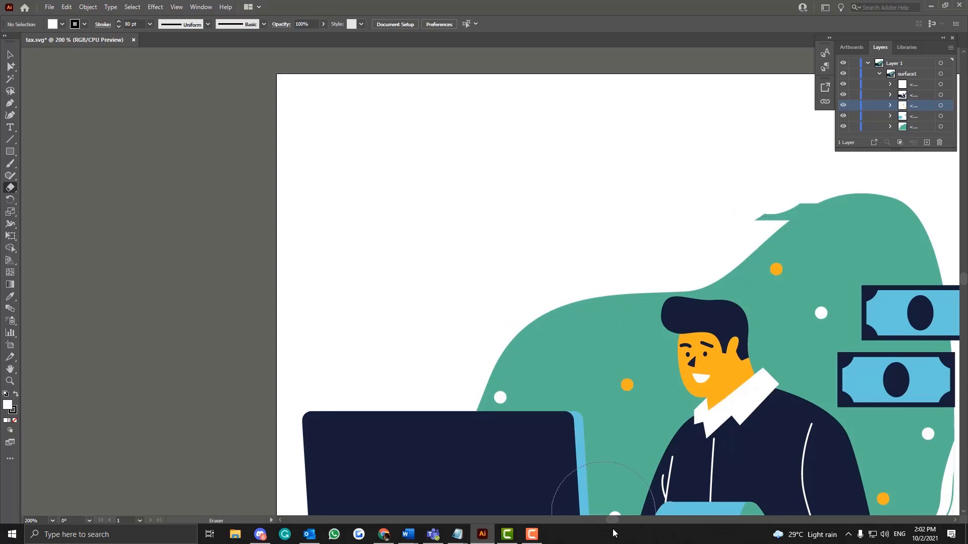
pyautogui.moveTo(614, 521); pyautogui.dragTo(627, 519)
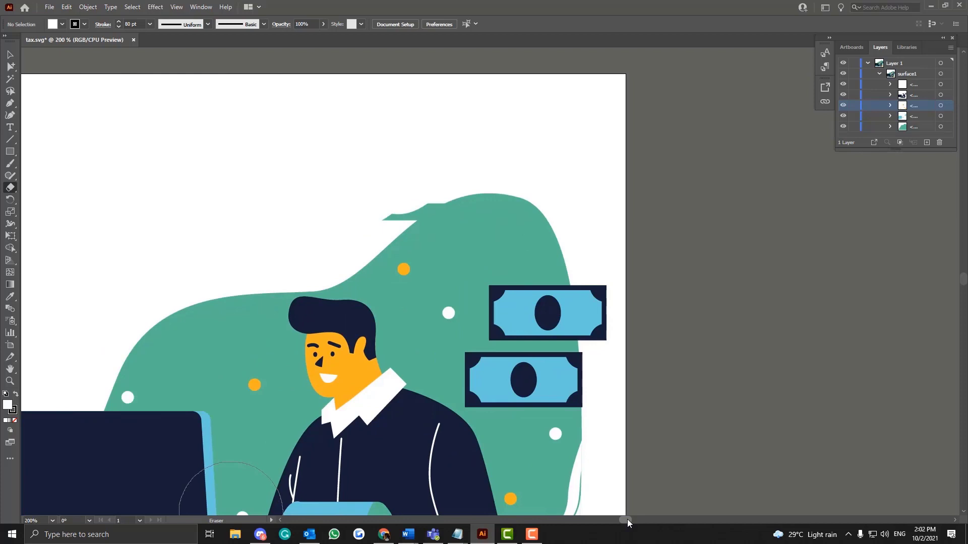
pyautogui.hotkey('ctrl', '+')
pyautogui.hotkey('ctrl', '+')
pyautogui.hotkey('ctrl', '+')
pyautogui.hotkey('ctrl', '+')
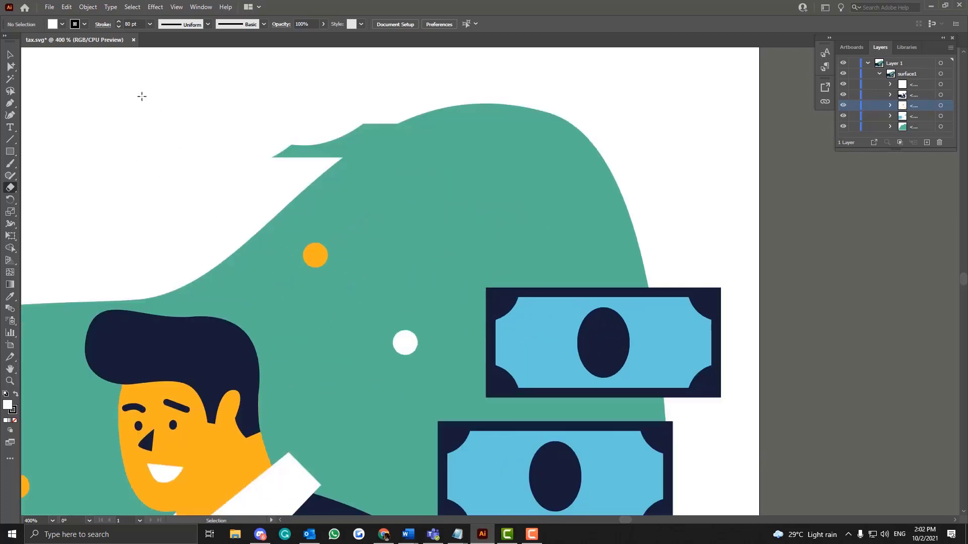
pyautogui.scroll(5, 142, 96)
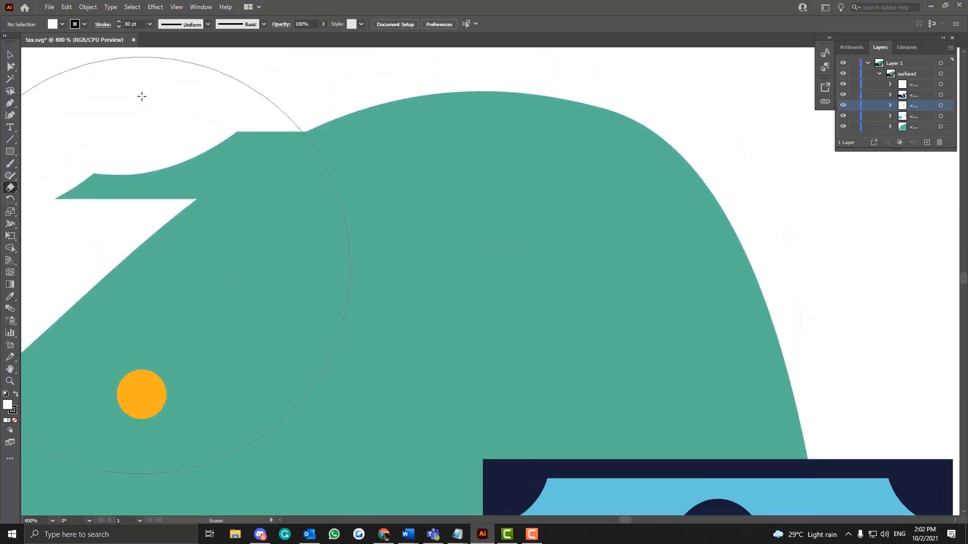
pyautogui.scroll(1, 141, 97)
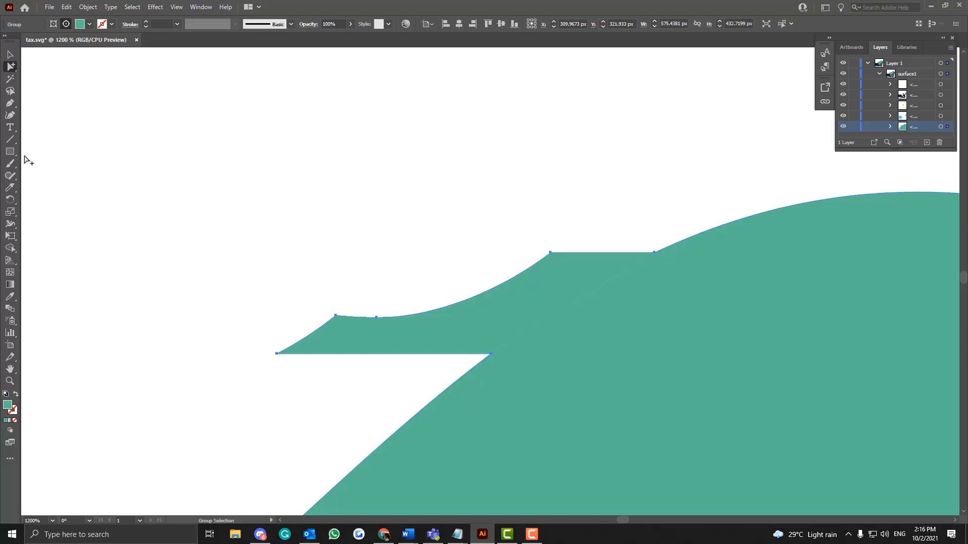
# Switch the toolbar to the Basic set
pyautogui.click(207, 7)
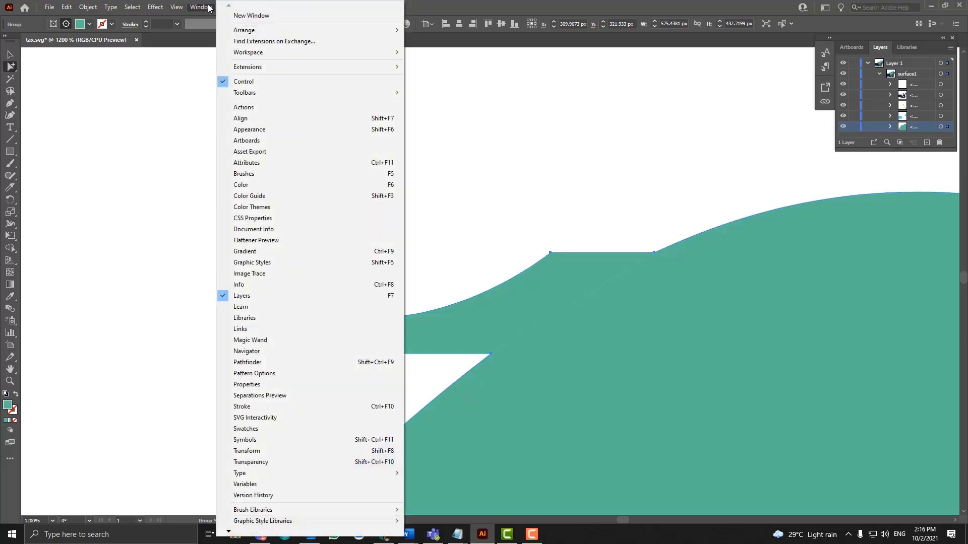
pyautogui.moveTo(267, 94)
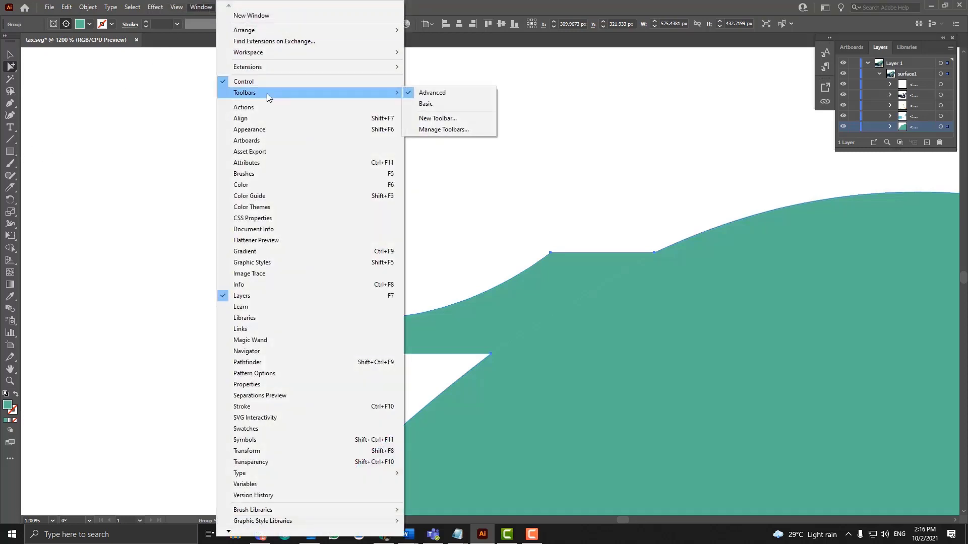
pyautogui.click(432, 103)
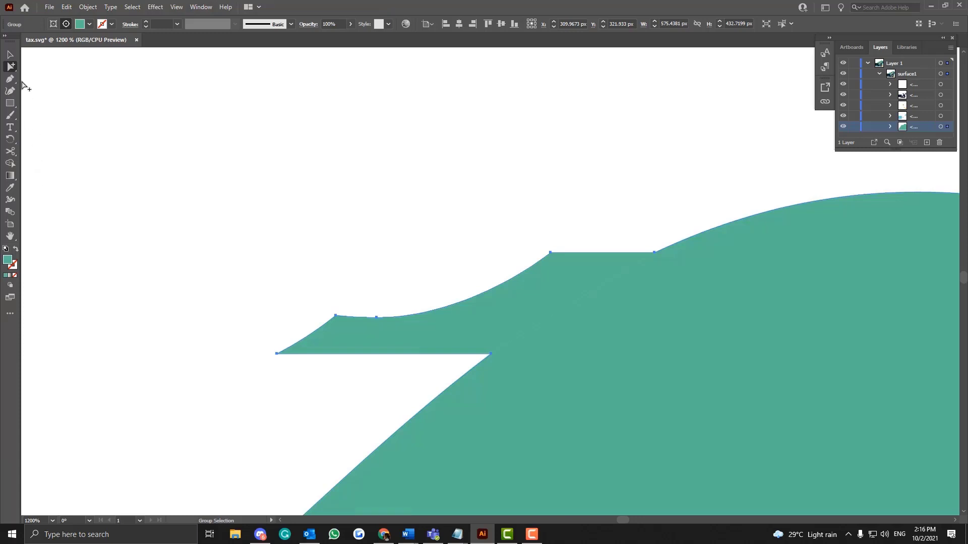
# Look through the complete list of available tools for the Basic toolbar, from the selection tools down to Knife
pyautogui.click(10, 314)
pyautogui.click(12, 316)
pyautogui.click(10, 316)
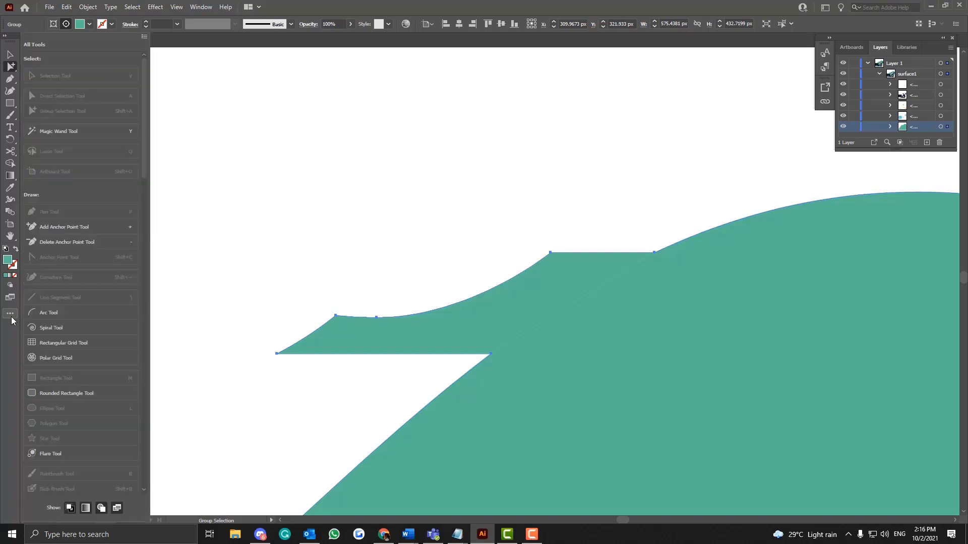
pyautogui.scroll(5, 70, 186)
pyautogui.scroll(-10, 70, 187)
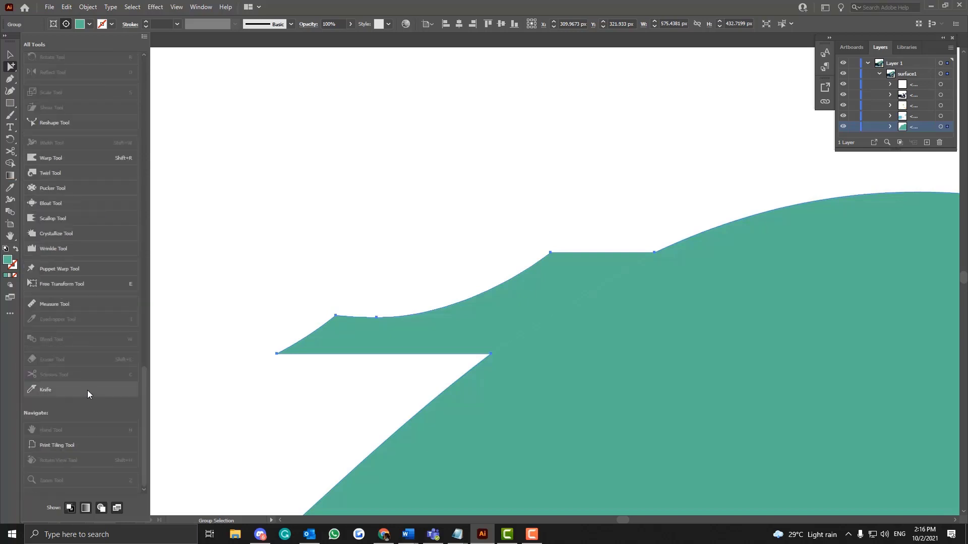
pyautogui.scroll(10, 86, 390)
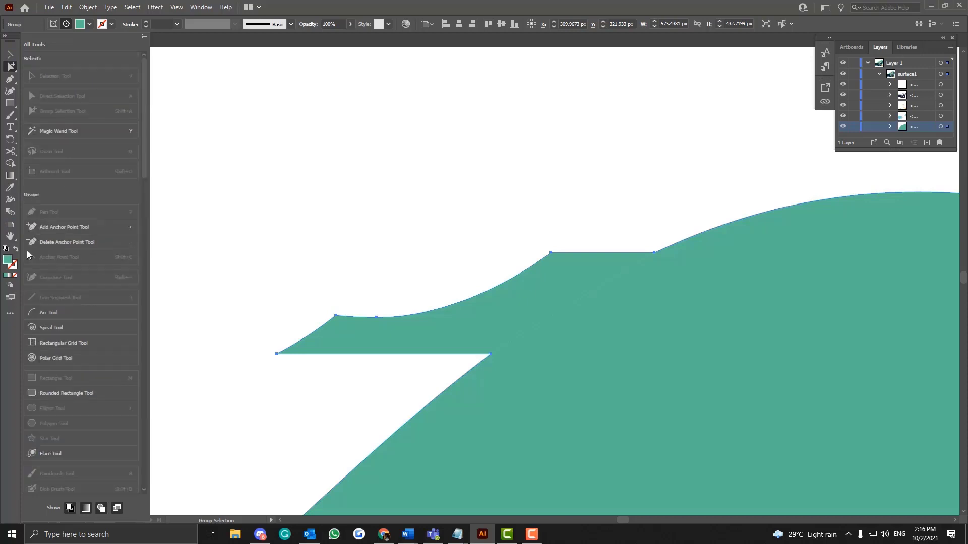
pyautogui.click(9, 315)
pyautogui.click(9, 316)
pyautogui.scroll(-5, 62, 416)
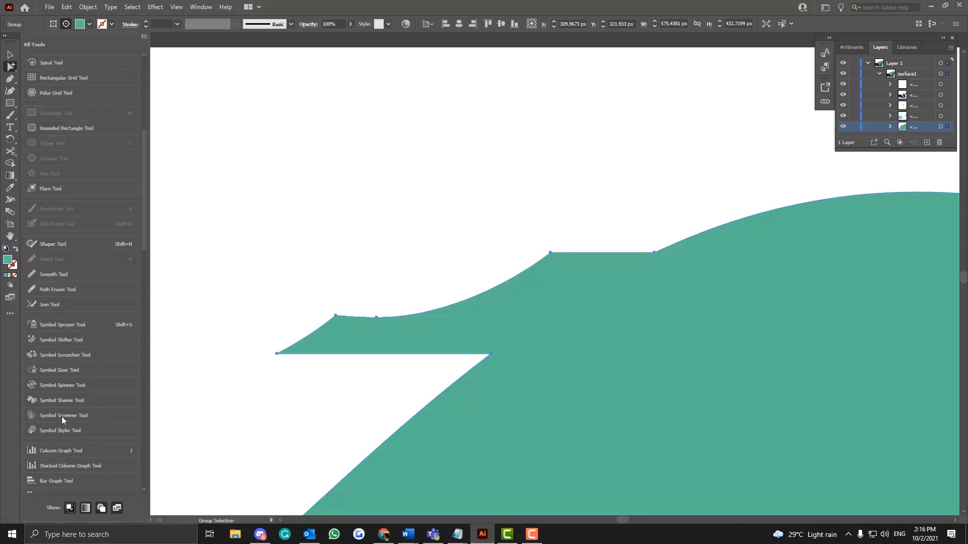
pyautogui.scroll(5, 62, 416)
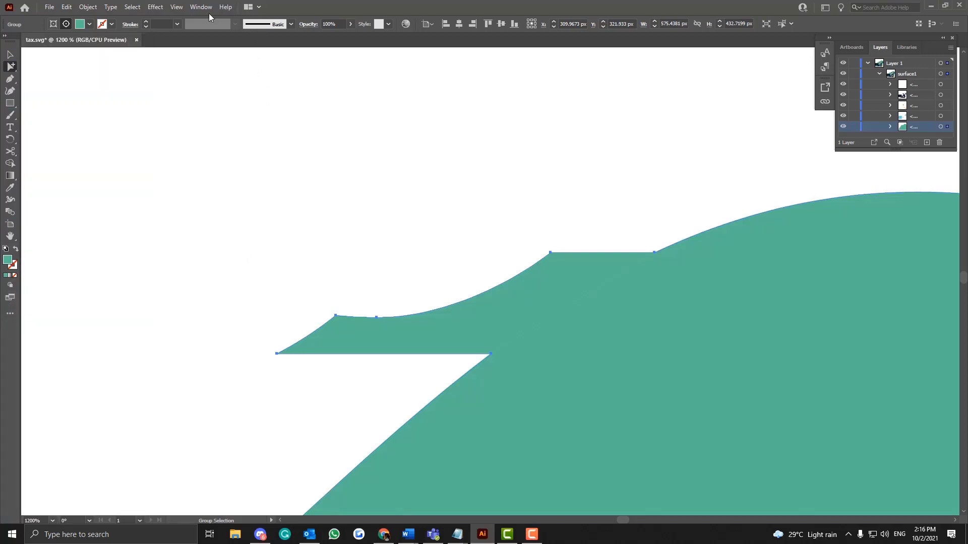
# Switch the toolbar back to the Advanced set
pyautogui.click(202, 7)
pyautogui.moveTo(256, 92)
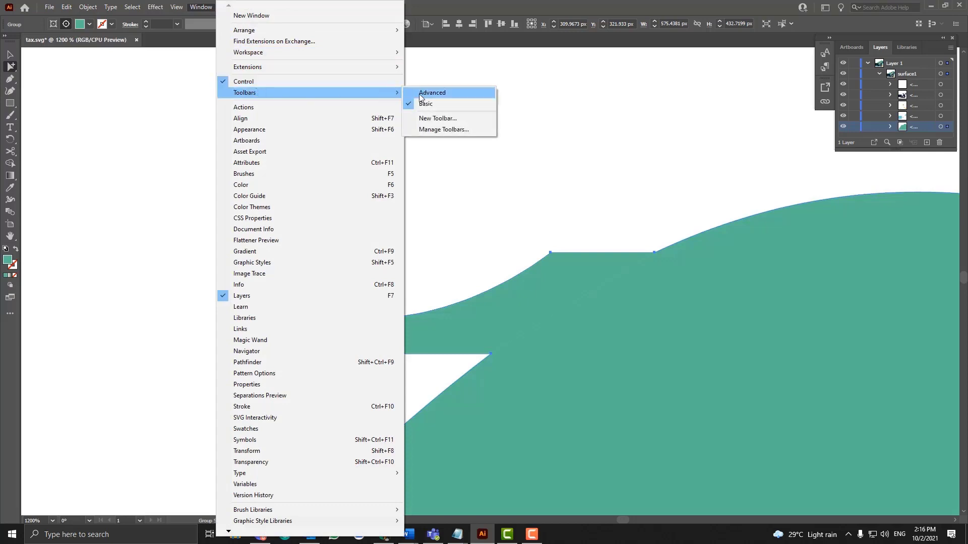
pyautogui.click(421, 93)
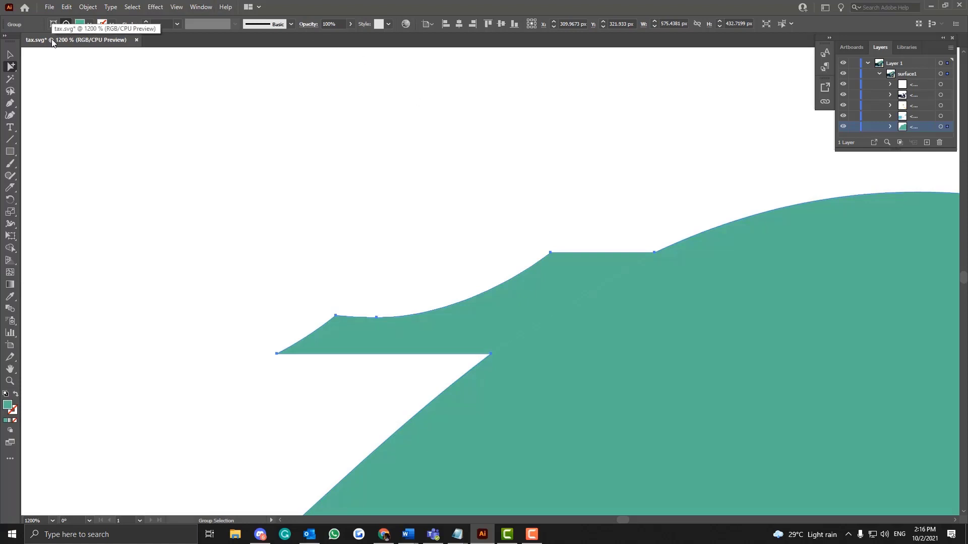
# Choose the Group Selection tool and select the whole surface1 group by way of the green background shape
pyautogui.click(12, 67)
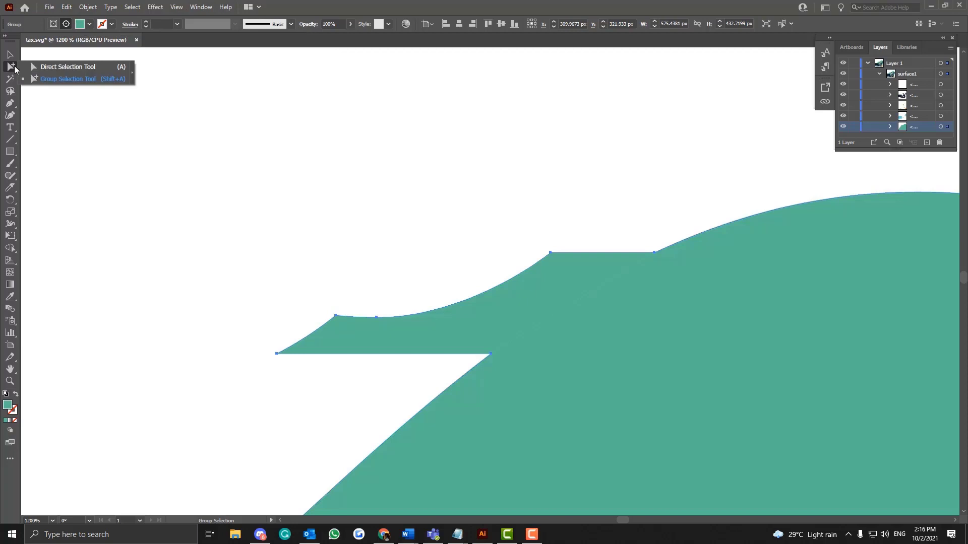
pyautogui.click(59, 80)
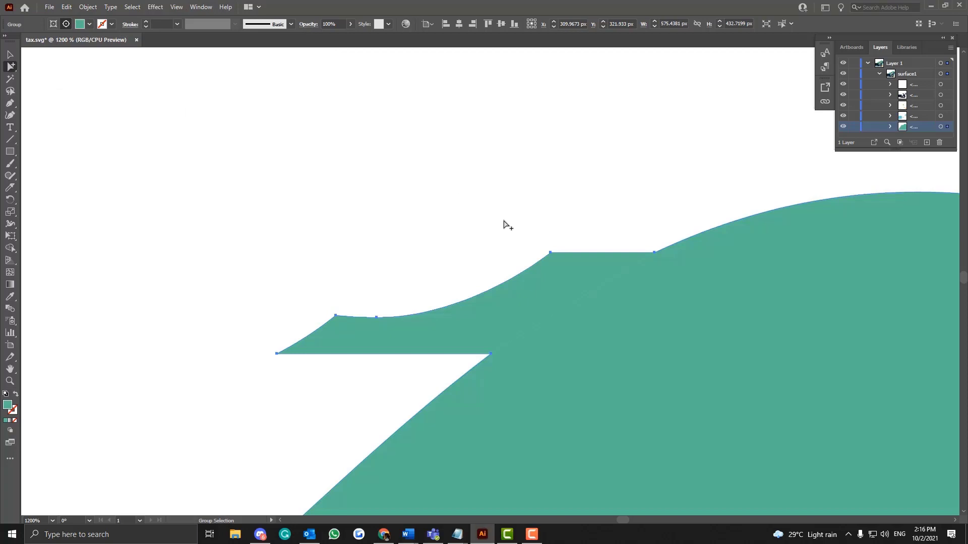
pyautogui.click(578, 276)
pyautogui.click(577, 272)
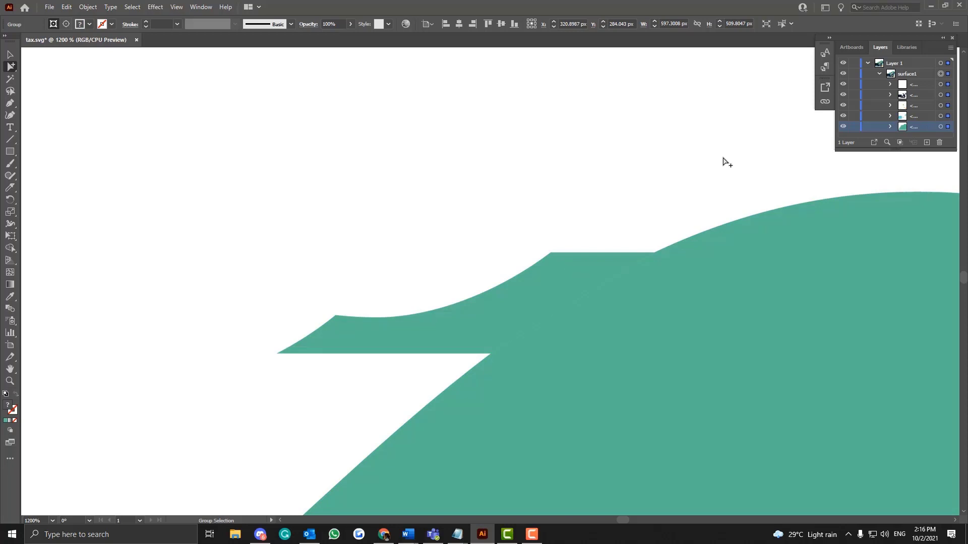
pyautogui.scroll(-2, 600, 239)
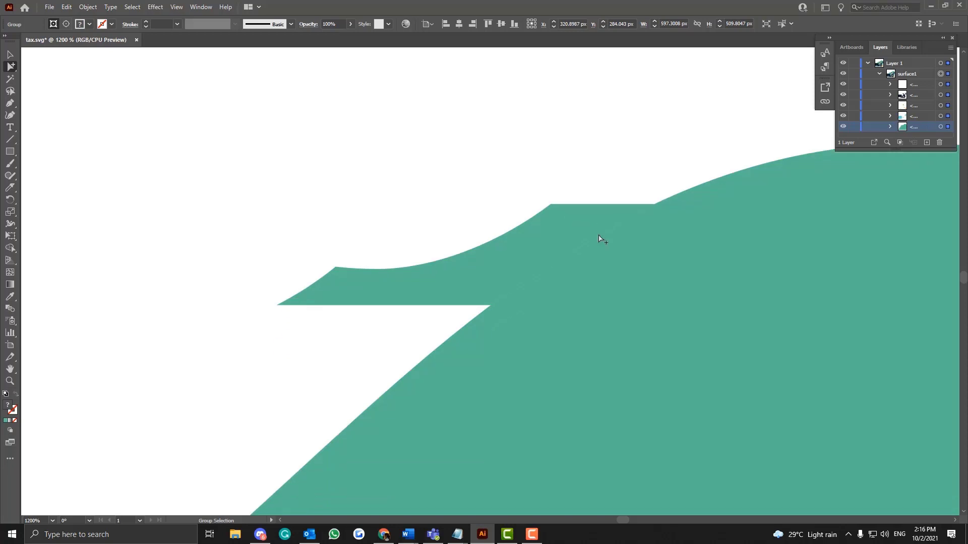
# Assign the shortcut G to the Group Selection tool and overwrite the existing shortcut set G
pyautogui.click(13, 69)
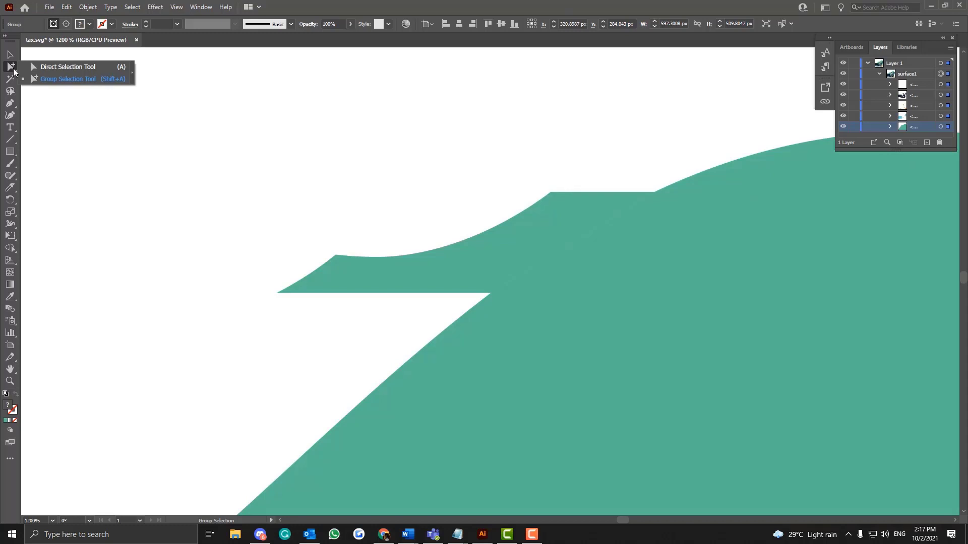
pyautogui.click(70, 7)
pyautogui.click(72, 7)
pyautogui.click(72, 7)
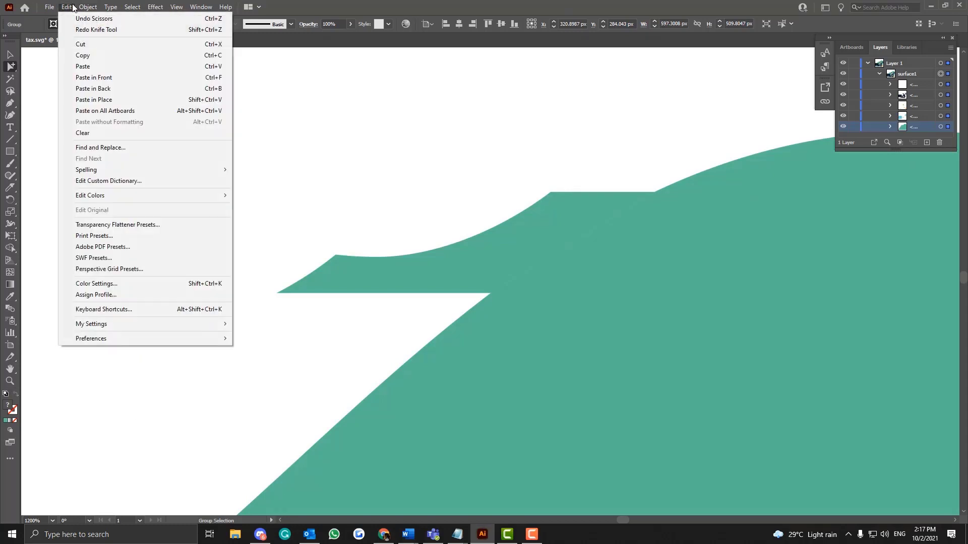
pyautogui.click(208, 310)
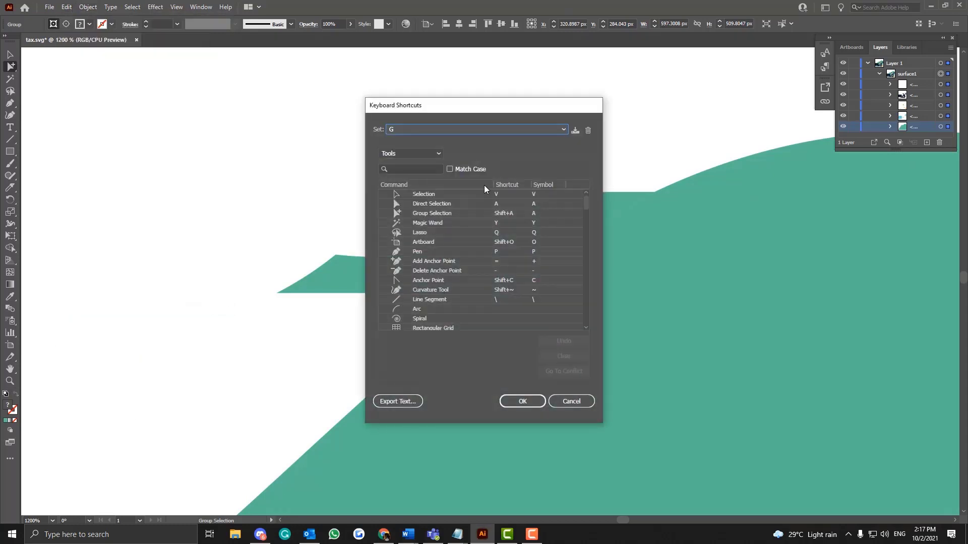
pyautogui.click(409, 167)
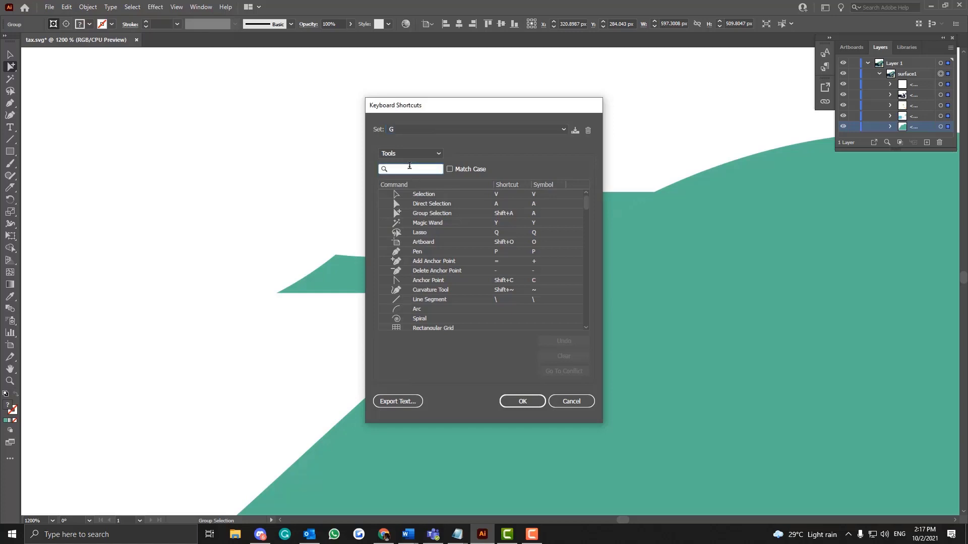
pyautogui.write('group')
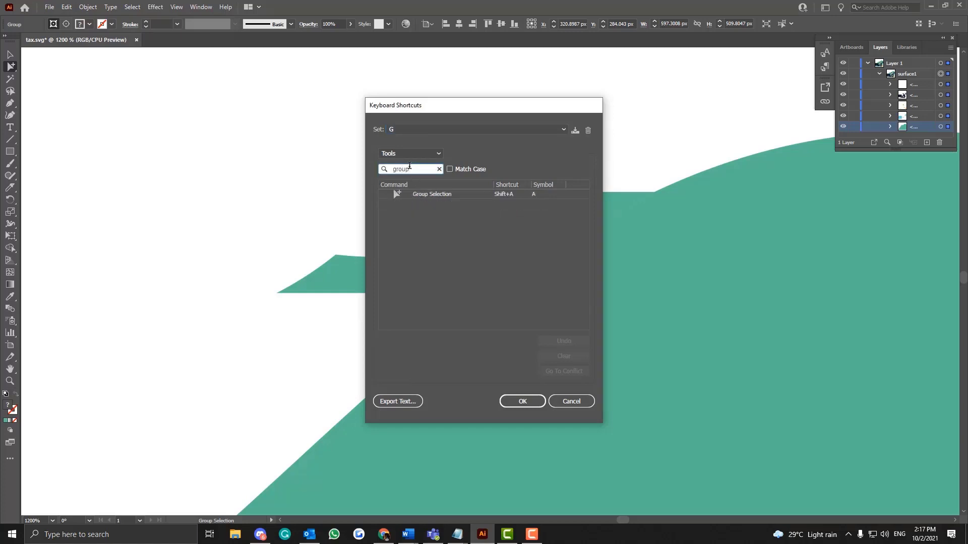
pyautogui.click(504, 195)
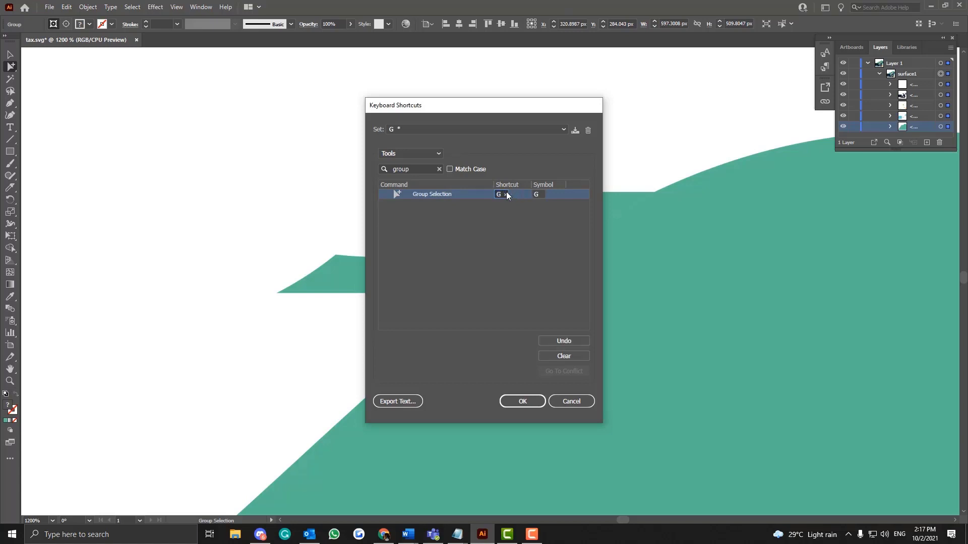
pyautogui.click(522, 401)
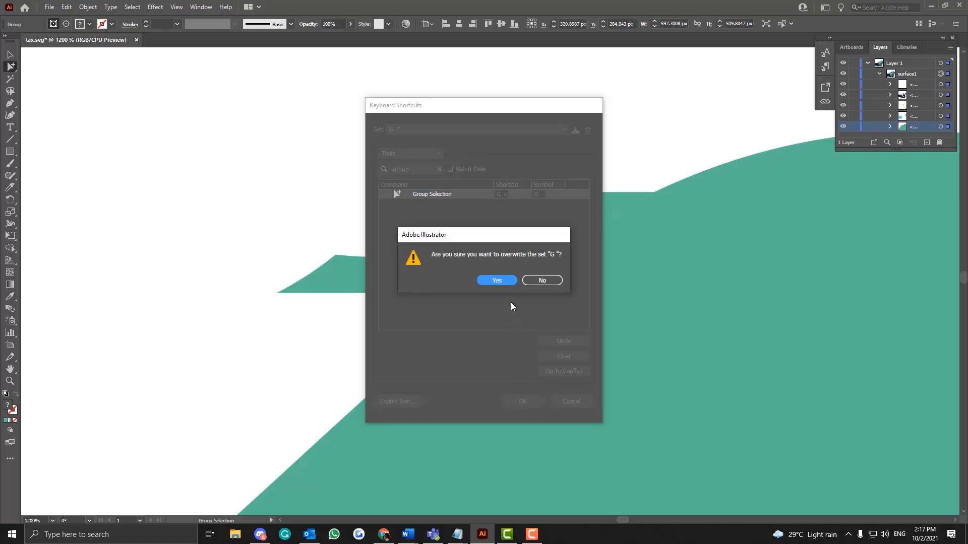
pyautogui.click(504, 280)
# Try to cut the green shape's outline with the Scissors tool where the flat leftover edge meets the curve
pyautogui.click(12, 54)
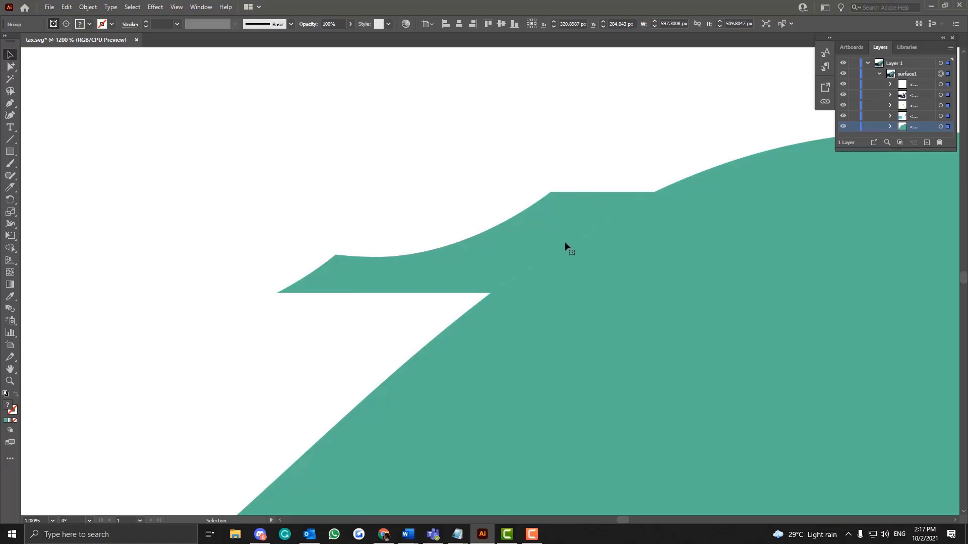
pyautogui.press('ctrl')
pyautogui.click(8, 358)
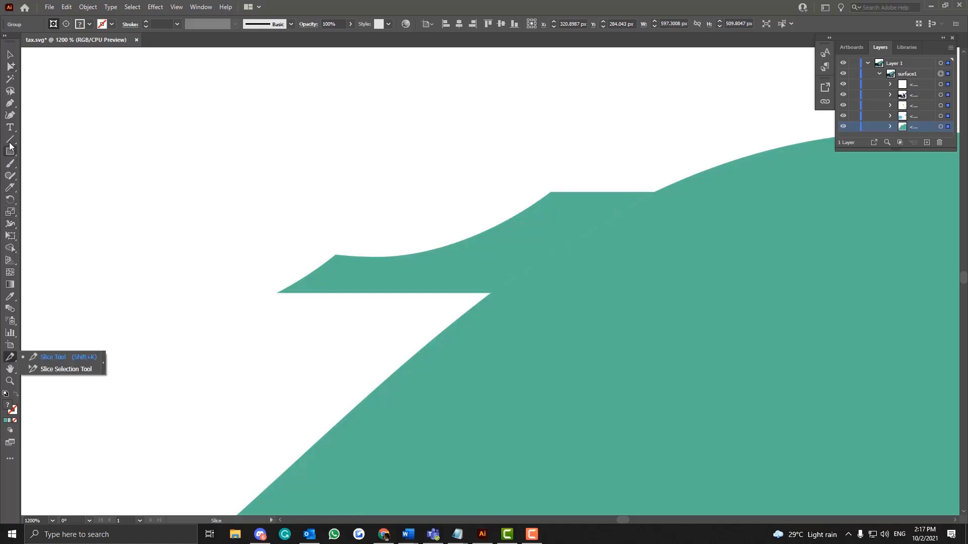
pyautogui.click(10, 192)
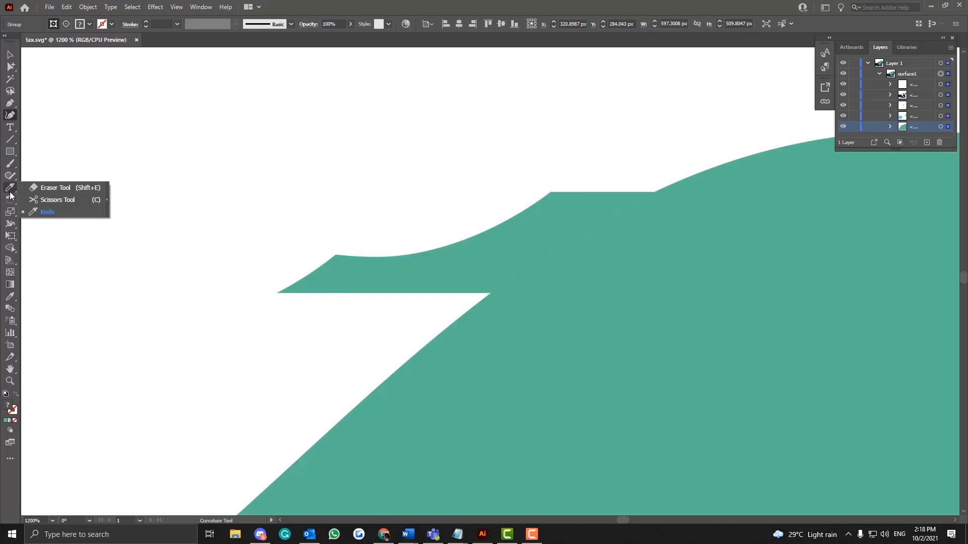
pyautogui.click(52, 201)
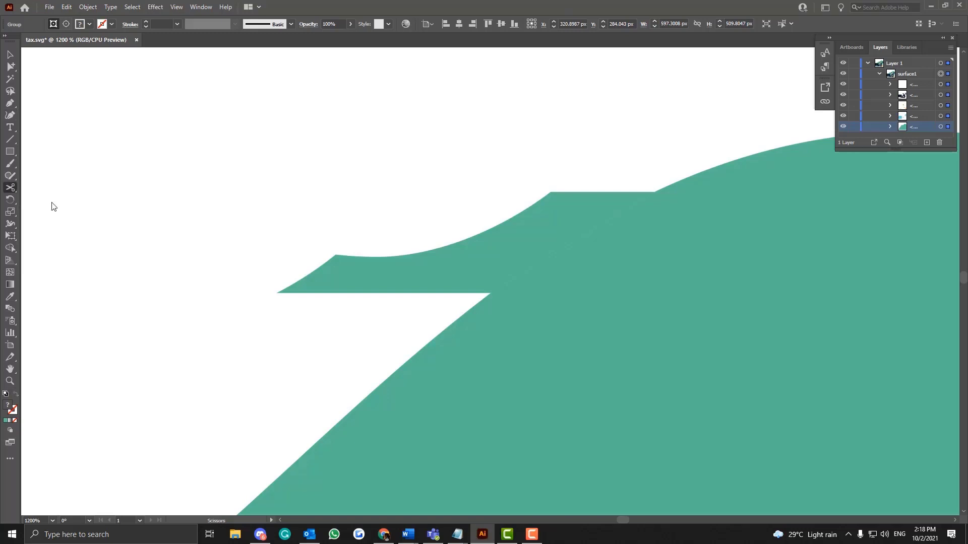
pyautogui.click(668, 186)
pyautogui.hotkey('ctrl', 'a')
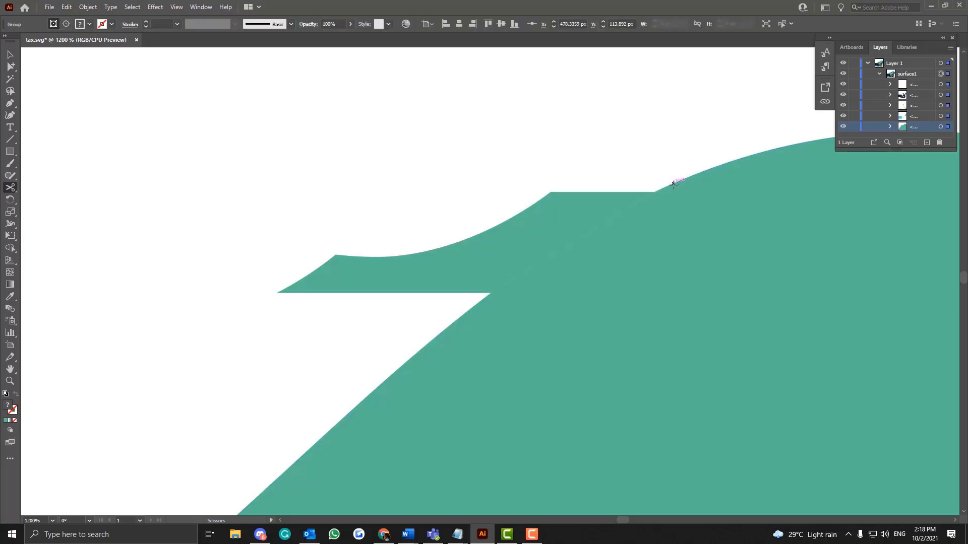
# Isolate the surface1 group by way of the green shape around the leftover bump
pyautogui.click(9, 381)
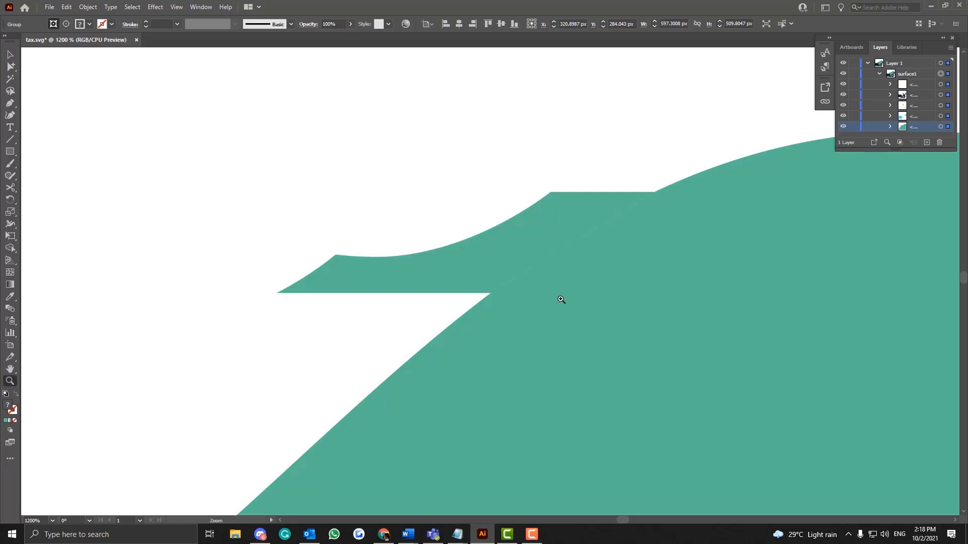
pyautogui.click(644, 237)
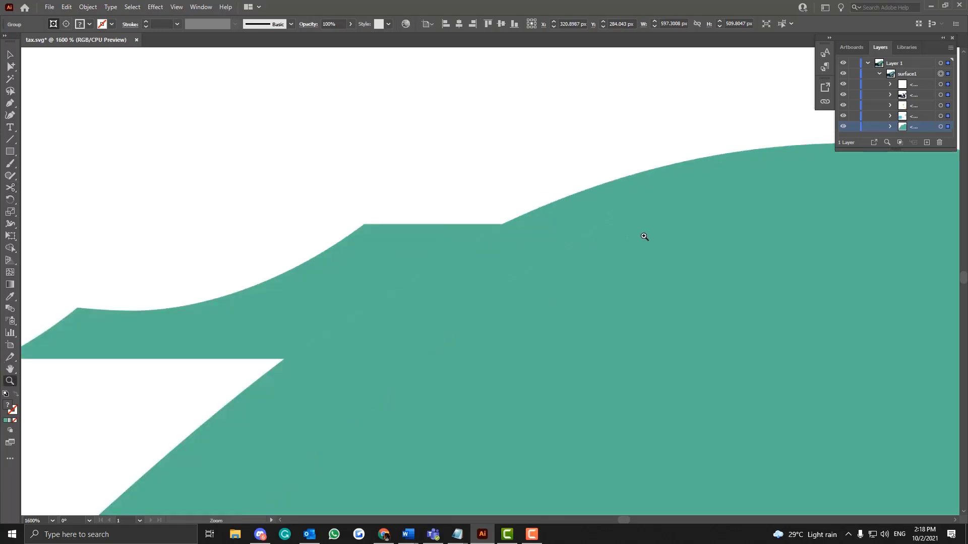
pyautogui.click(470, 245)
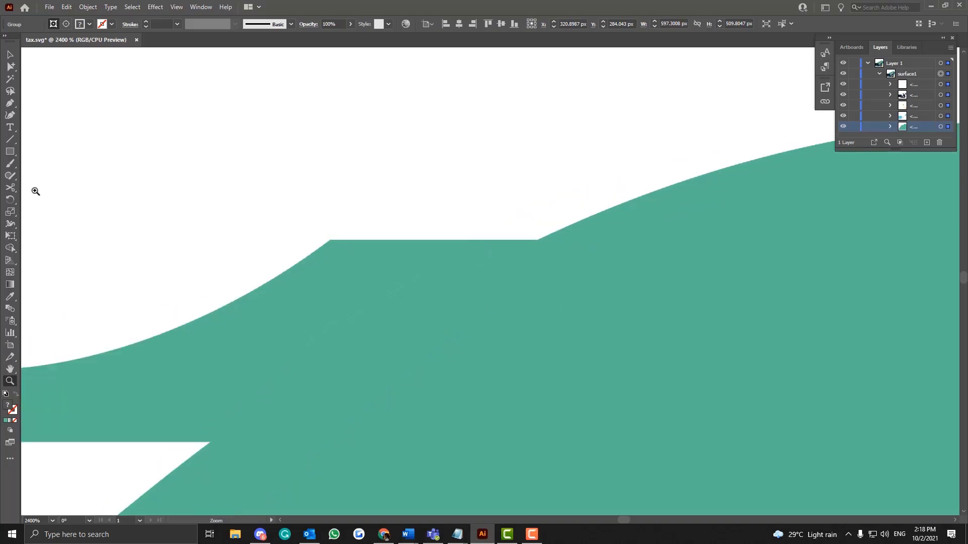
pyautogui.click(9, 104)
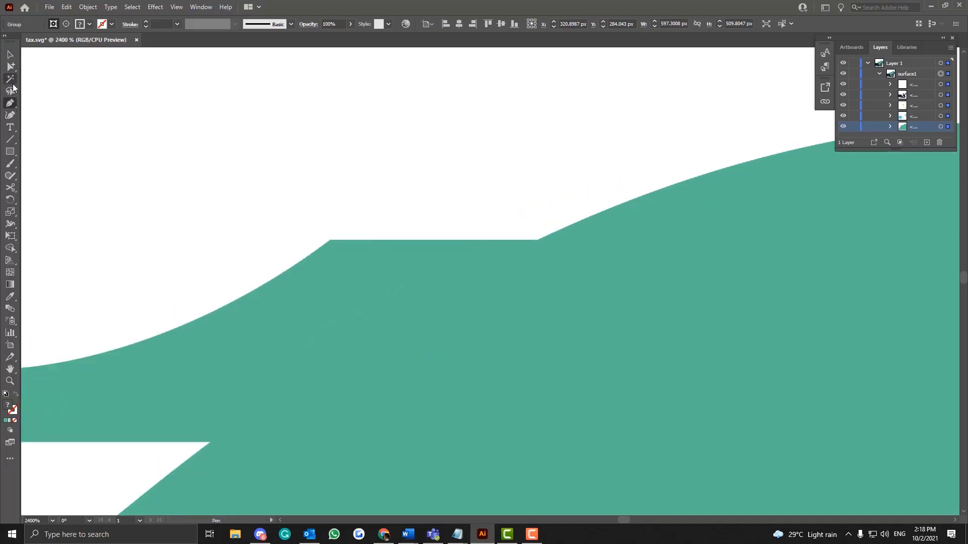
pyautogui.click(10, 54)
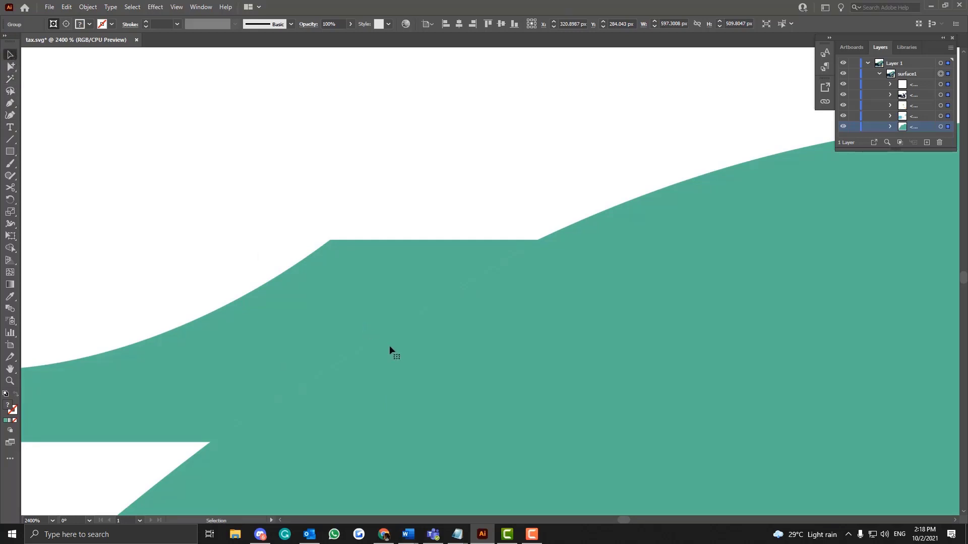
pyautogui.click(9, 104)
pyautogui.click(10, 54)
pyautogui.doubleClick(385, 257)
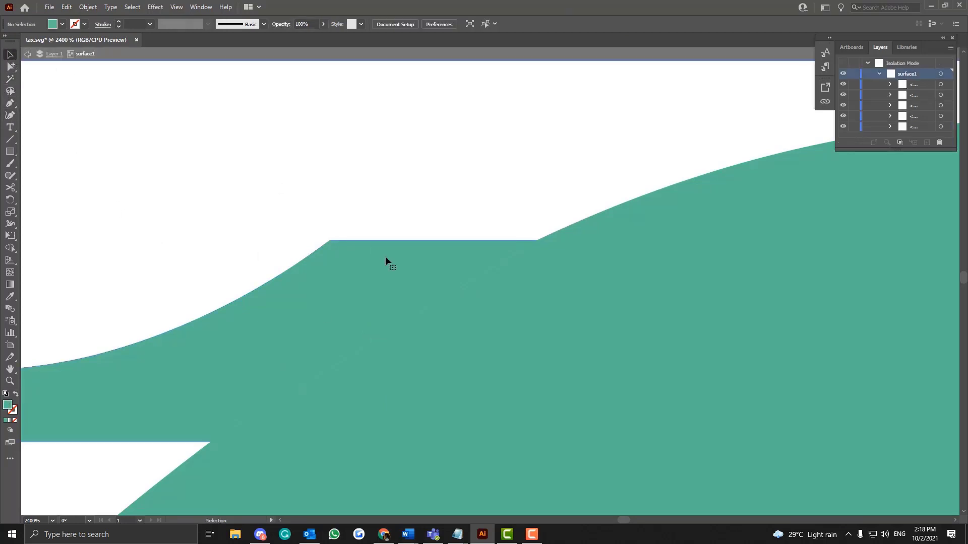
# Select the bump's path with Direct Selection and pick its anchor points at the flat edge's end and the inner notch
pyautogui.click(10, 66)
pyautogui.click(392, 281)
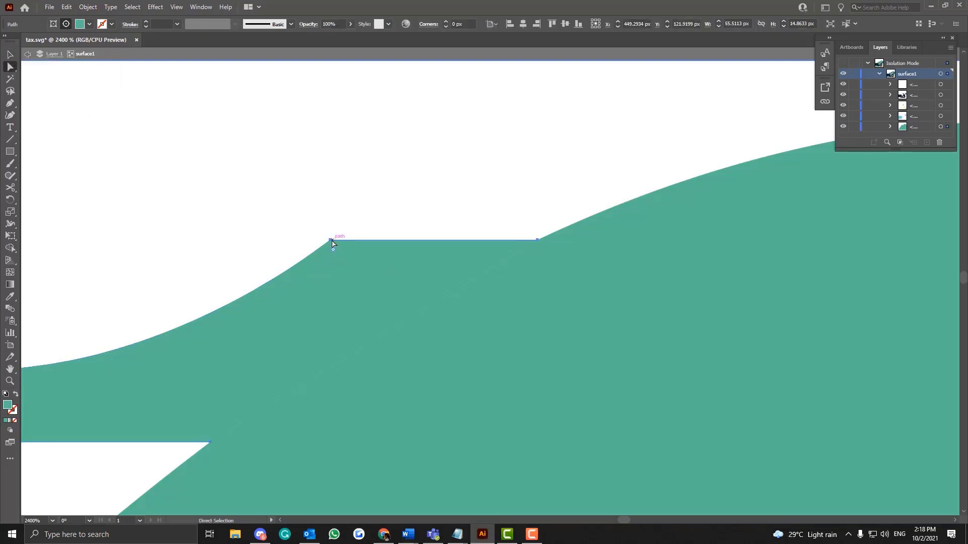
pyautogui.click(538, 240)
pyautogui.click(538, 241)
pyautogui.click(537, 241)
pyautogui.click(210, 444)
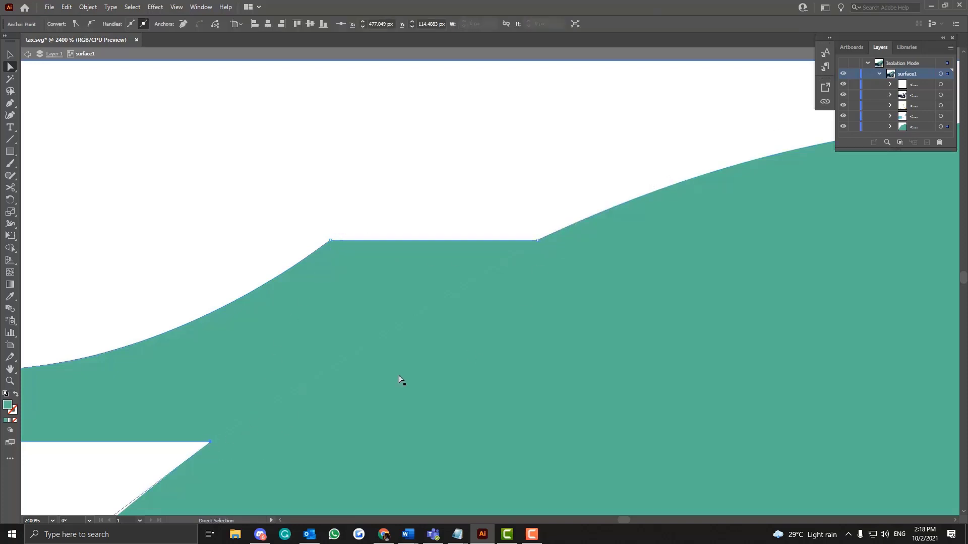
pyautogui.keyDown('shift'); pyautogui.click(537, 240); pyautogui.keyUp('shift')
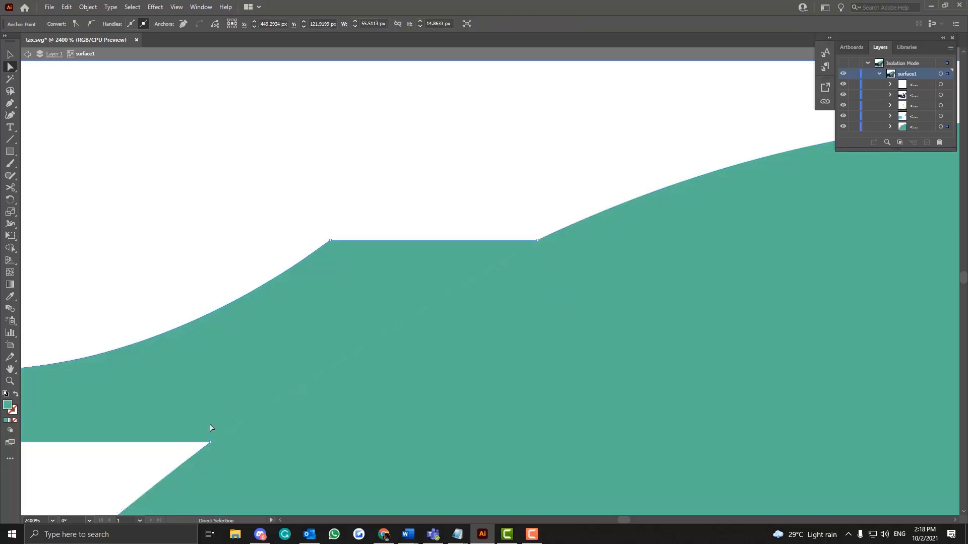
pyautogui.click(537, 241)
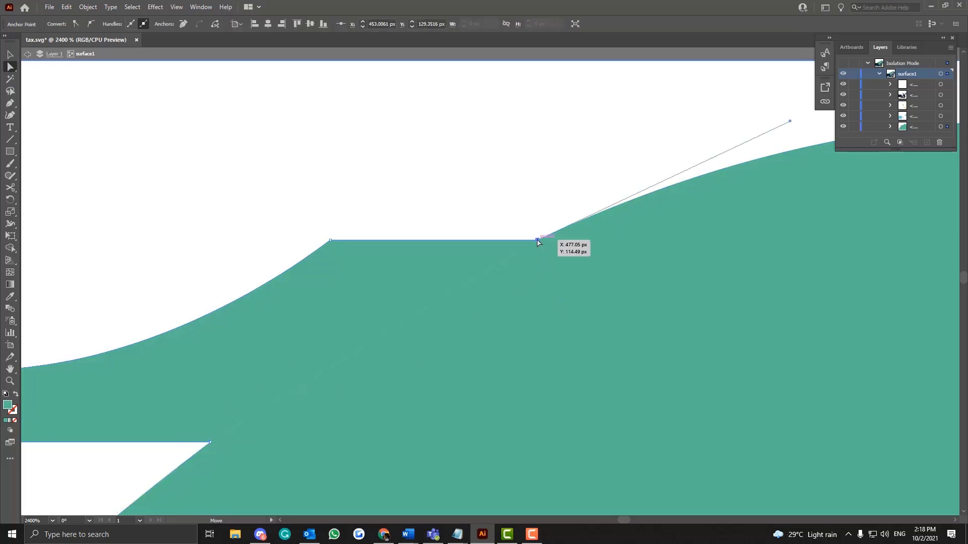
pyautogui.click(208, 443)
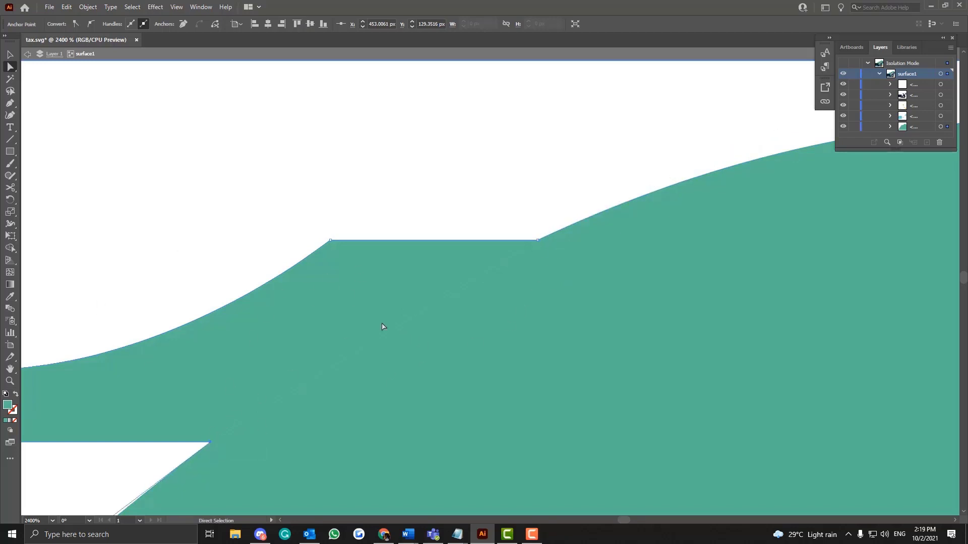
# Try to cut the bump's path with Scissors at both ends of its flat top edge, and undo the cut
pyautogui.click(10, 188)
pyautogui.click(537, 241)
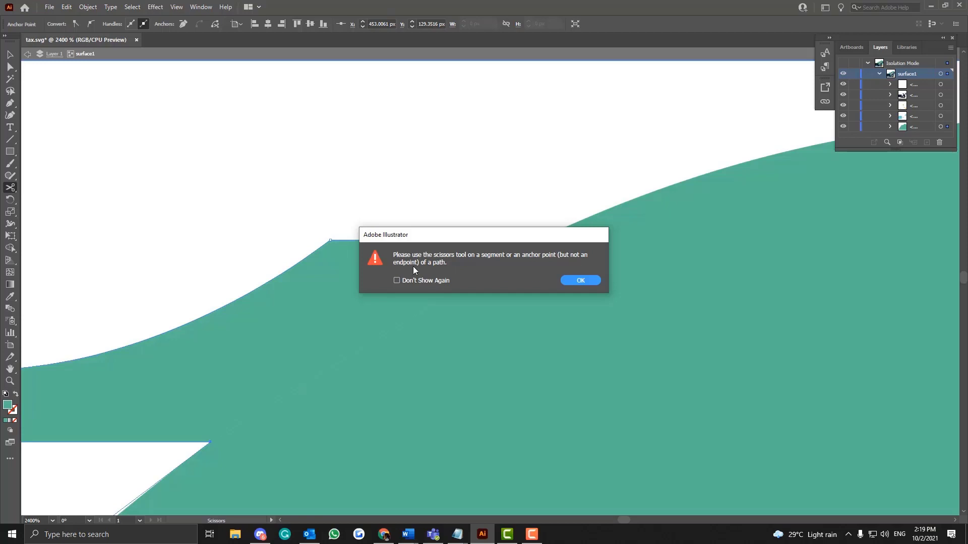
pyautogui.click(580, 281)
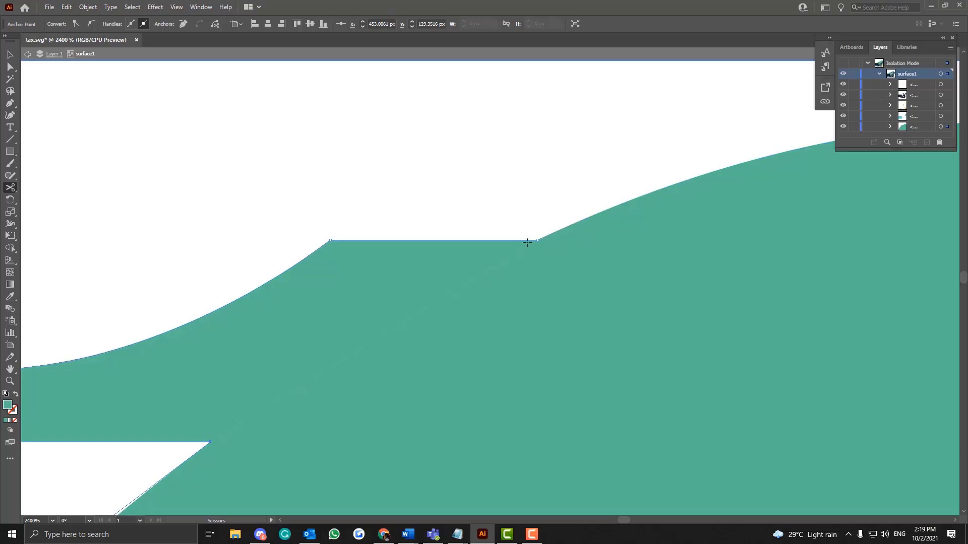
pyautogui.click(331, 241)
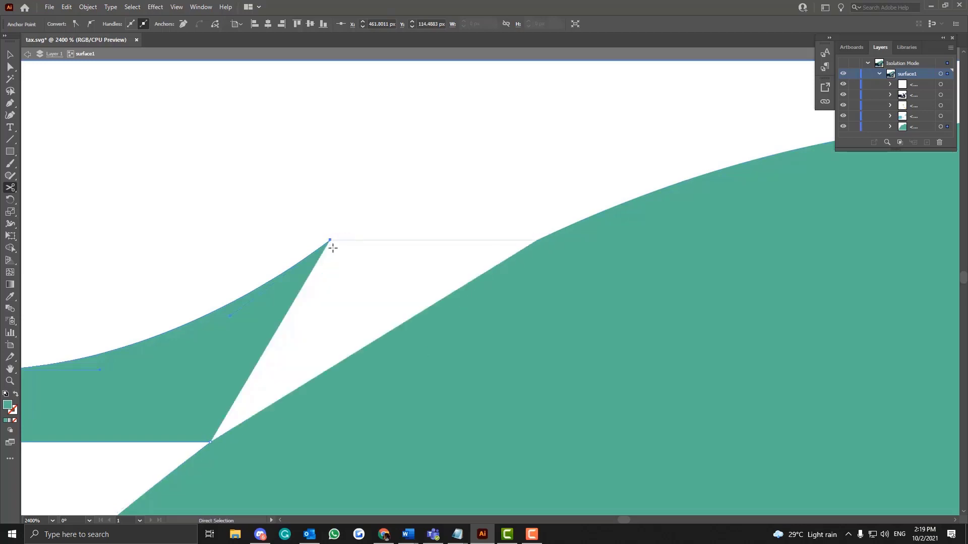
pyautogui.hotkey('ctrl', 'z')
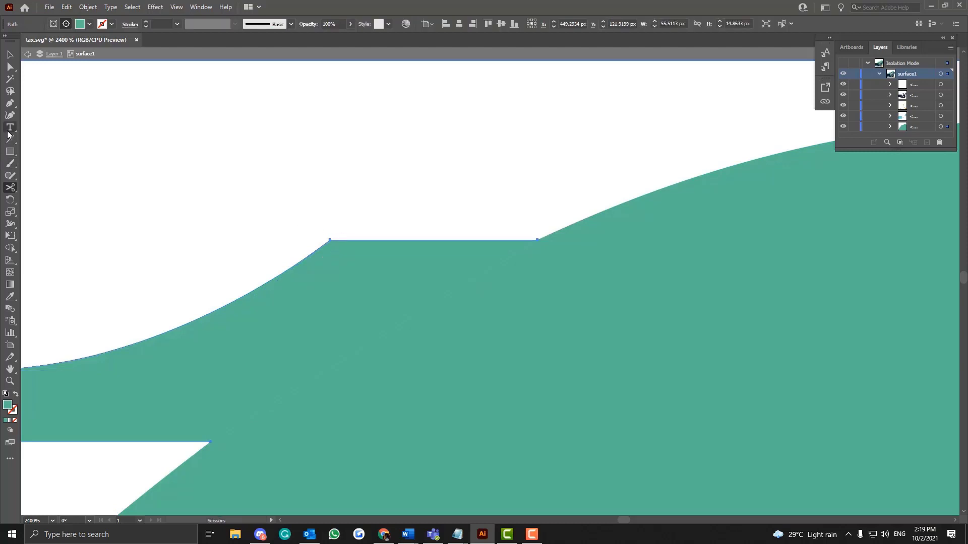
# Cut the green outline with Scissors on the curve just beyond the end of the bump's flat edge
pyautogui.click(11, 187)
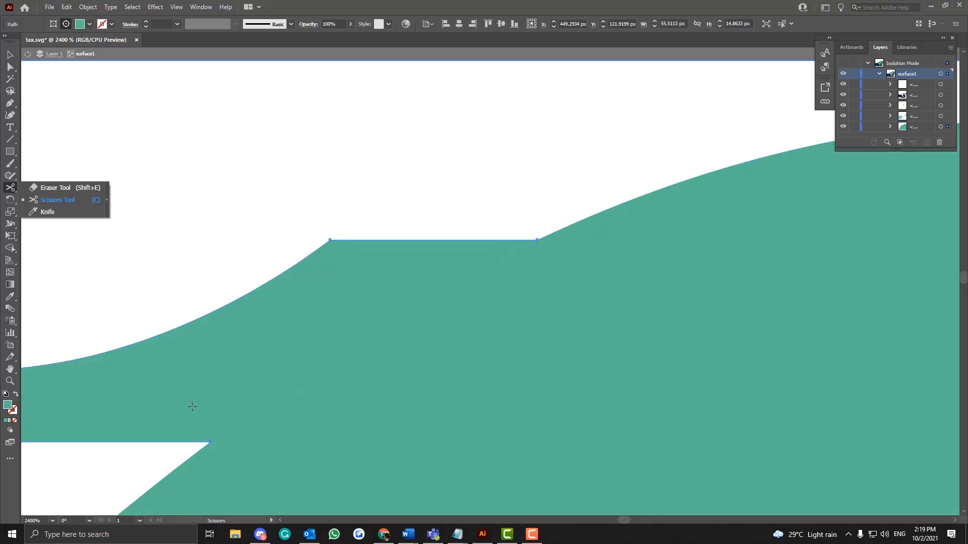
pyautogui.click(42, 200)
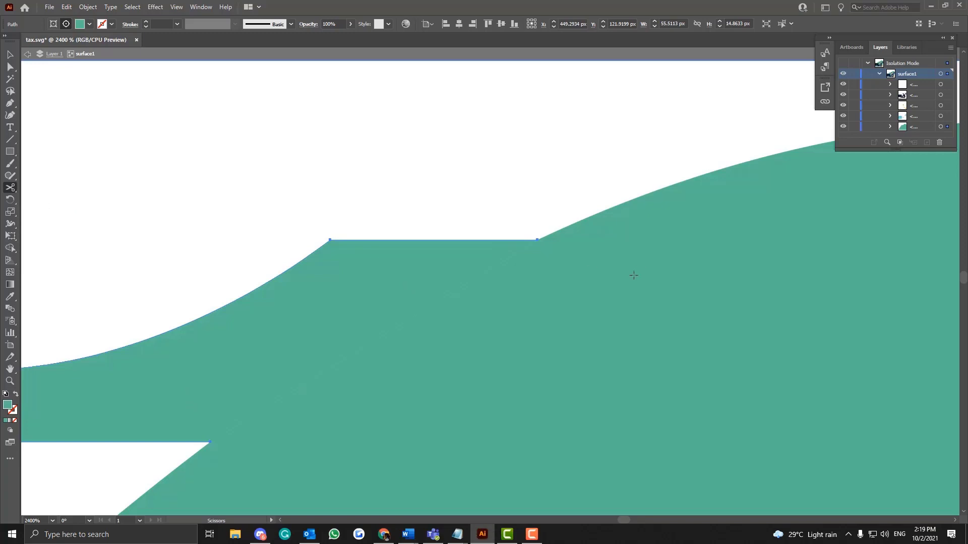
pyautogui.click(543, 237)
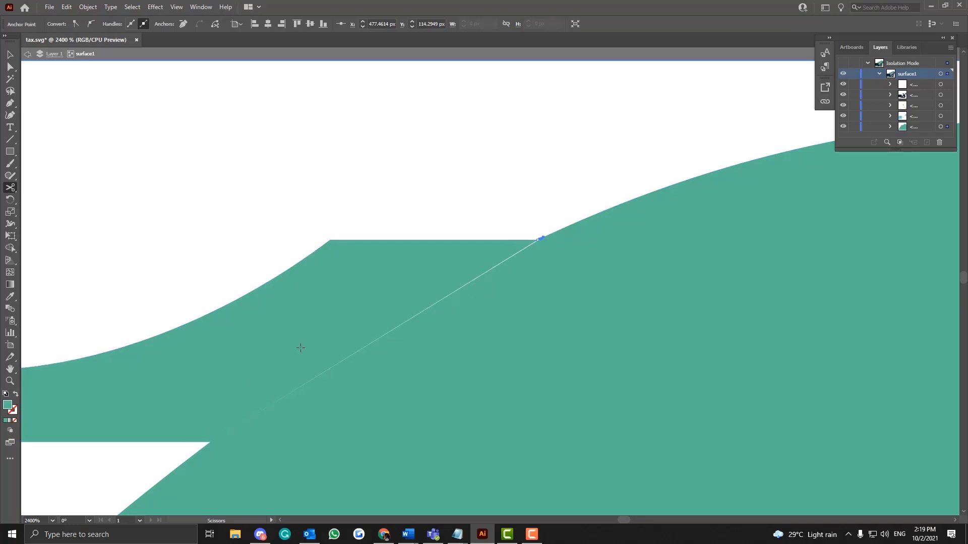
# Try moving the cut bump away from the large green shape with Group Selection, and undo back to the uncut outline
pyautogui.click(9, 70)
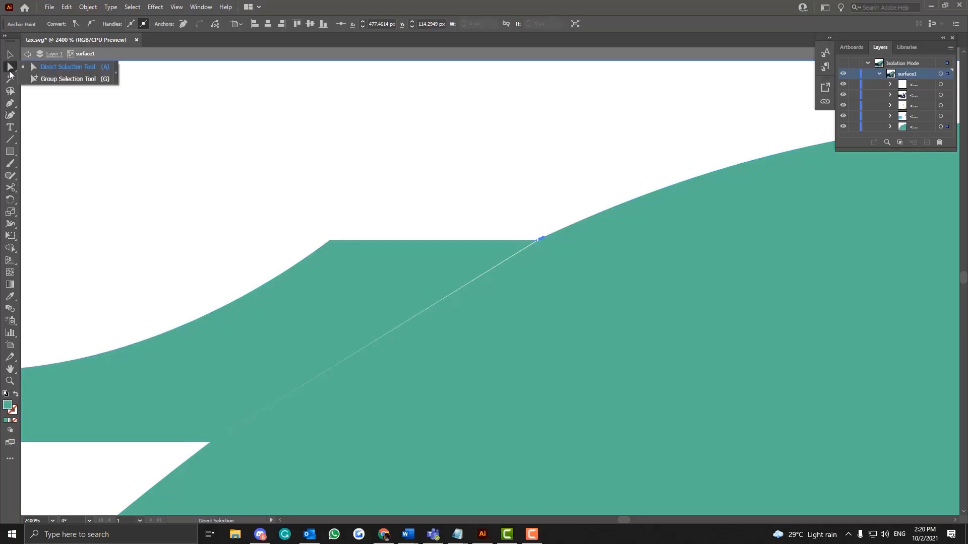
pyautogui.click(38, 79)
pyautogui.click(355, 311)
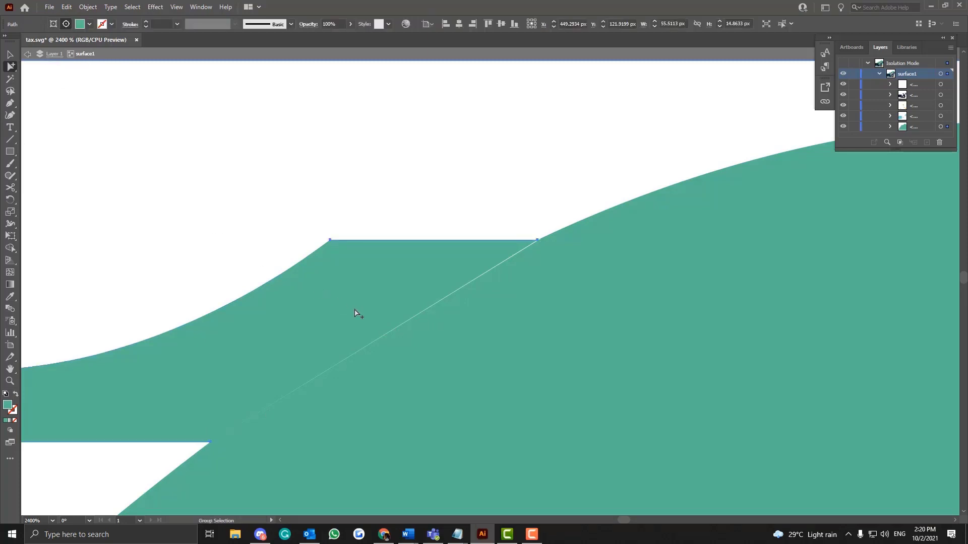
pyautogui.moveTo(355, 310); pyautogui.dragTo(298, 220)
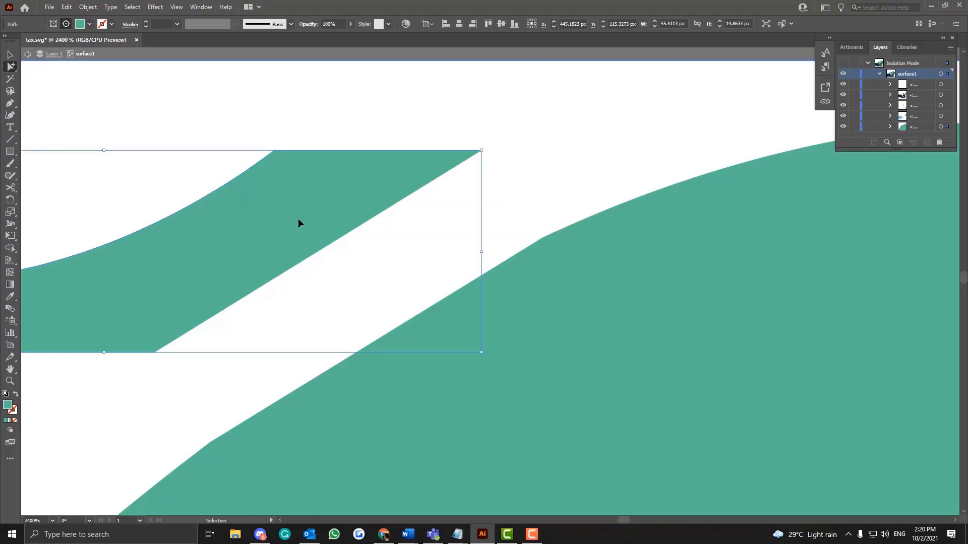
pyautogui.hotkey('ctrl', 'z')
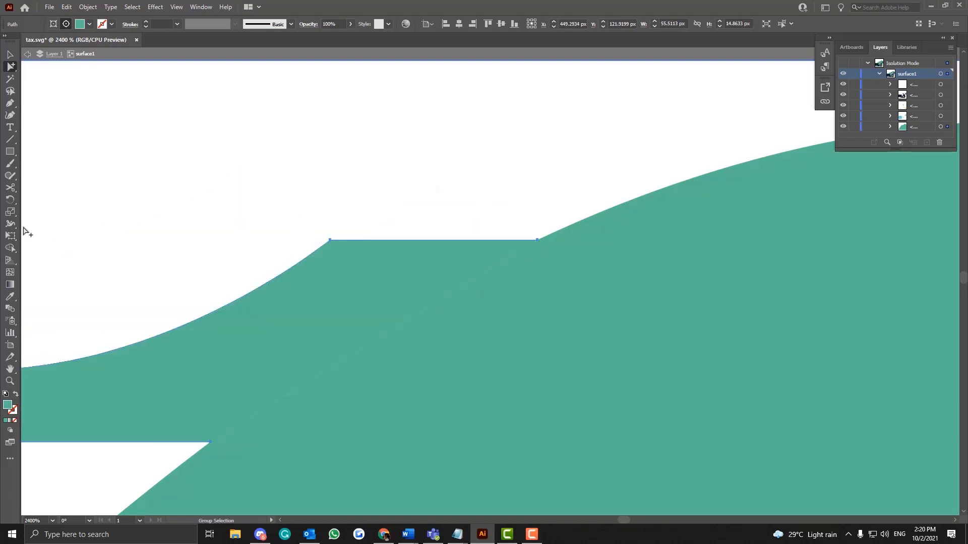
# Slice the bump off with the Knife along the diagonal from the flat edge's end to the inner notch
pyautogui.moveTo(10, 191); pyautogui.dragTo(46, 212)
pyautogui.moveTo(546, 233)
pyautogui.mouseDown()
pyautogui.moveTo(371, 352)
pyautogui.moveTo(200, 450)
pyautogui.mouseUp()
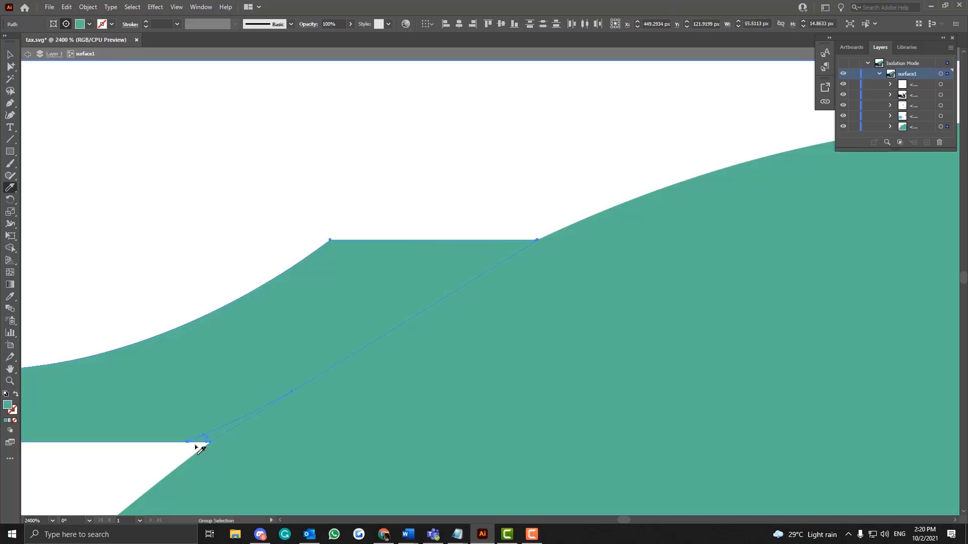
pyautogui.moveTo(549, 234)
pyautogui.mouseDown()
pyautogui.moveTo(211, 460)
pyautogui.moveTo(347, 418)
pyautogui.moveTo(171, 459)
pyautogui.mouseUp()
pyautogui.hotkey('ctrl', 'z')
# Try to pick the severed bump on its own with the Selection tool, and undo
pyautogui.click(10, 57)
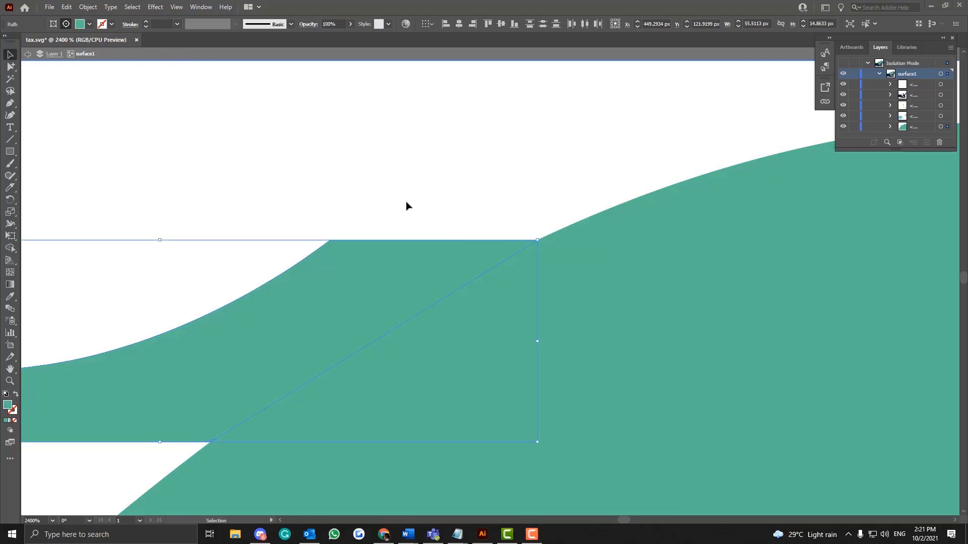
pyautogui.click(415, 268)
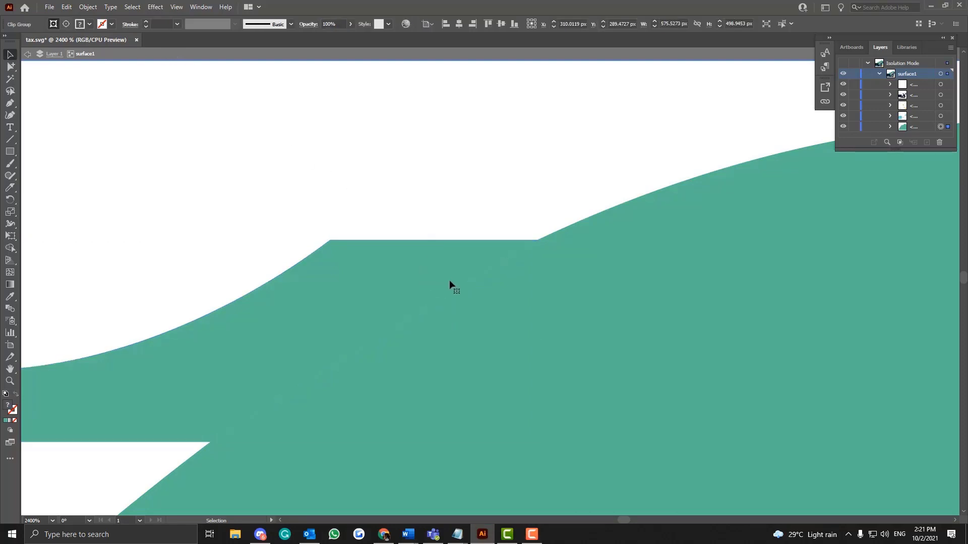
pyautogui.hotkey('ctrl', 'z')
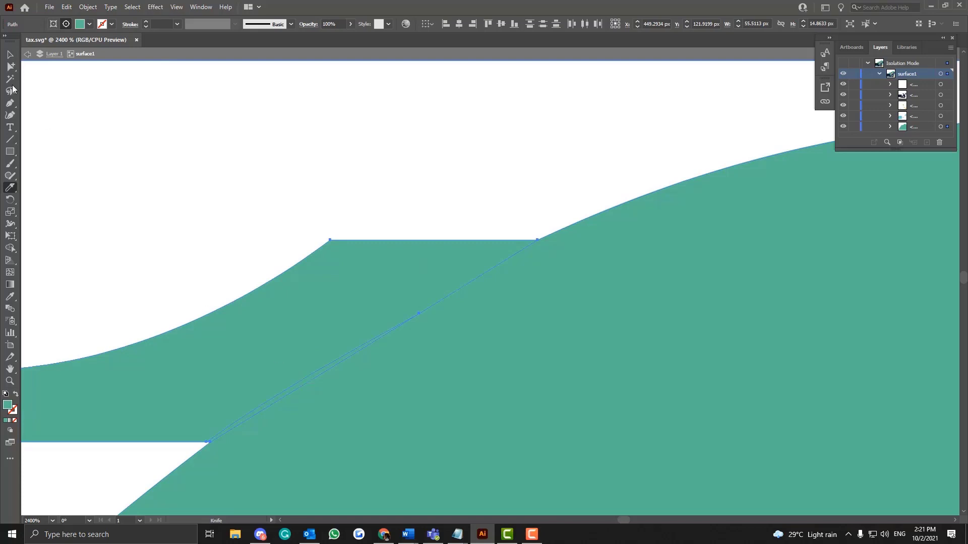
# Select the thin sliver left along the knife cut with the Direct Selection tool
pyautogui.keyDown('alt'); pyautogui.click(8, 62); pyautogui.keyUp('alt')
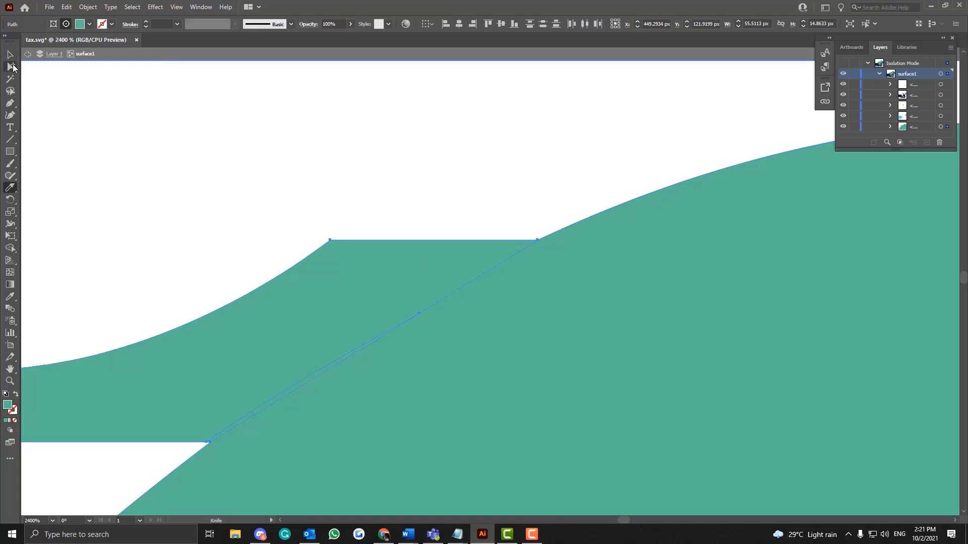
pyautogui.keyDown('alt'); pyautogui.click(337, 361); pyautogui.keyUp('alt')
pyautogui.keyDown('alt'); pyautogui.click(338, 361); pyautogui.keyUp('alt')
pyautogui.moveTo(324, 360); pyautogui.dragTo(328, 362)
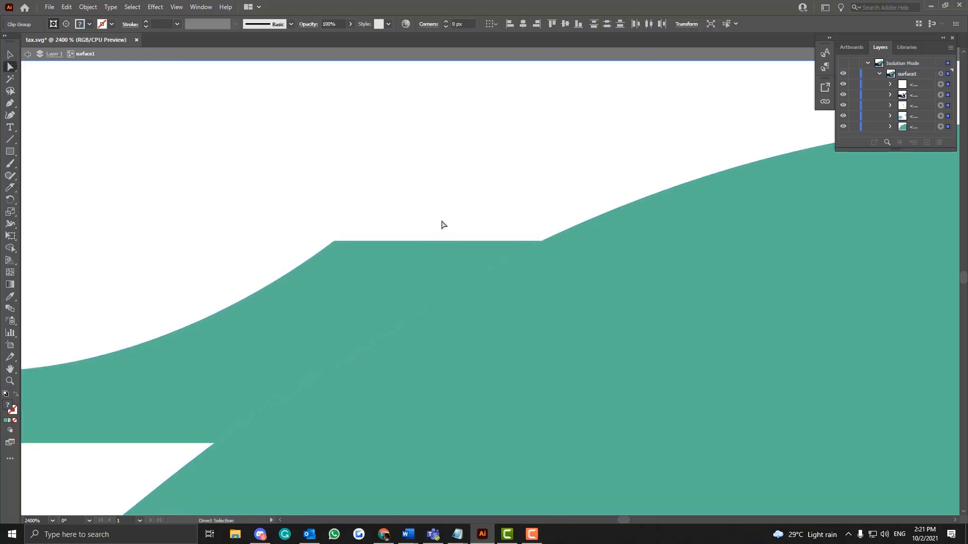
pyautogui.click(406, 324)
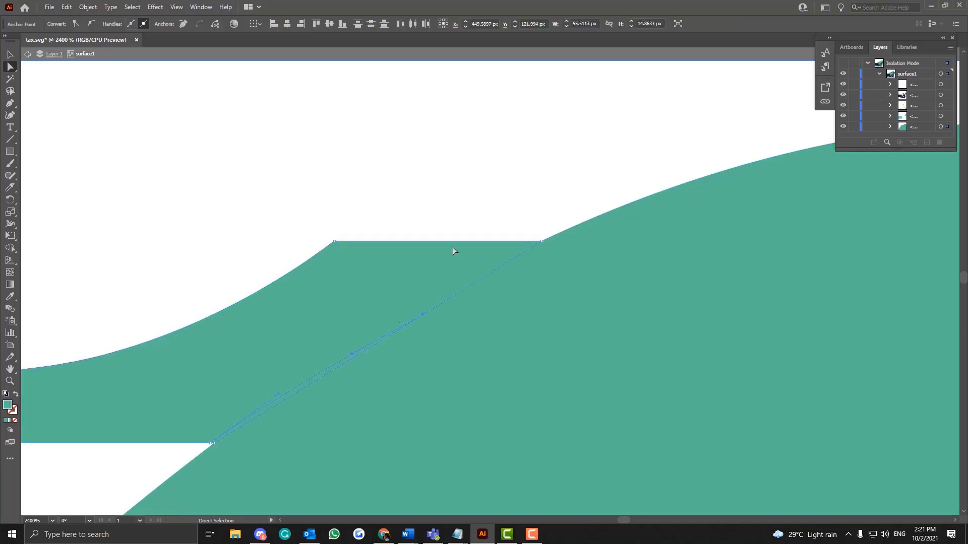
pyautogui.moveTo(450, 200); pyautogui.dragTo(361, 369)
pyautogui.click(362, 356)
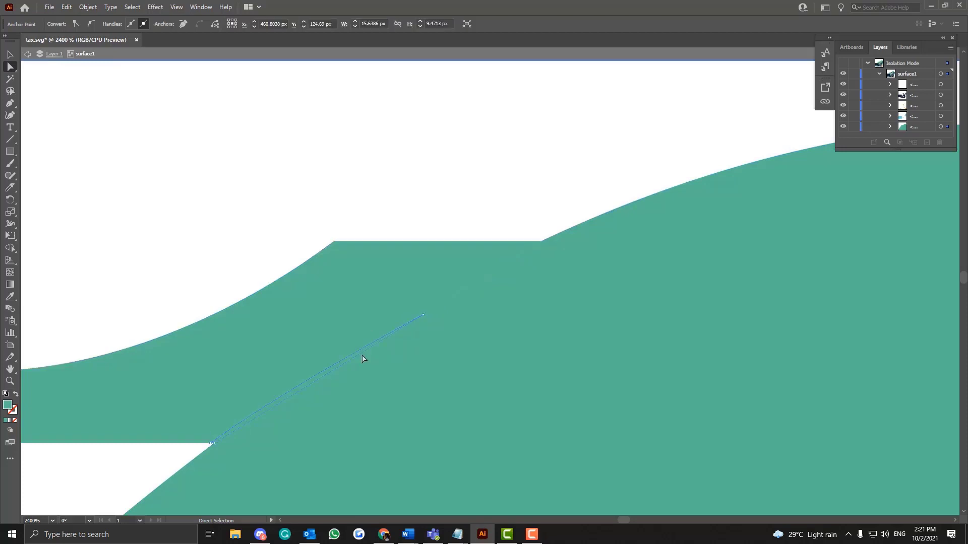
# Move the severed bump up and away from the large green shape
pyautogui.moveTo(353, 358); pyautogui.dragTo(441, 247)
pyautogui.click(286, 342)
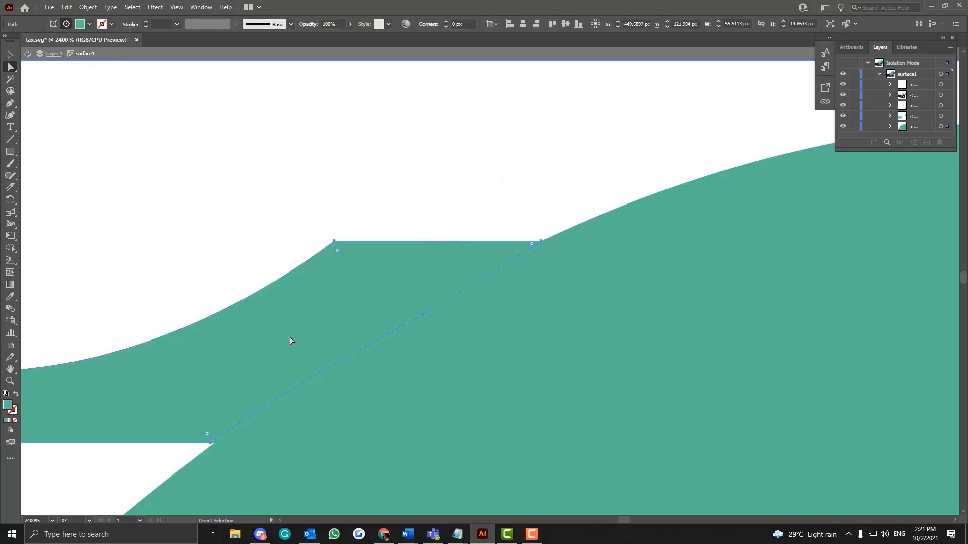
pyautogui.moveTo(290, 341); pyautogui.dragTo(248, 256)
# Try twice to pull the thin sliver off the large shape's cut edge, undoing each move
pyautogui.moveTo(317, 380); pyautogui.dragTo(316, 327)
pyautogui.hotkey('ctrl', 'z')
pyautogui.moveTo(348, 356); pyautogui.dragTo(306, 367)
pyautogui.hotkey('ctrl', 'z')
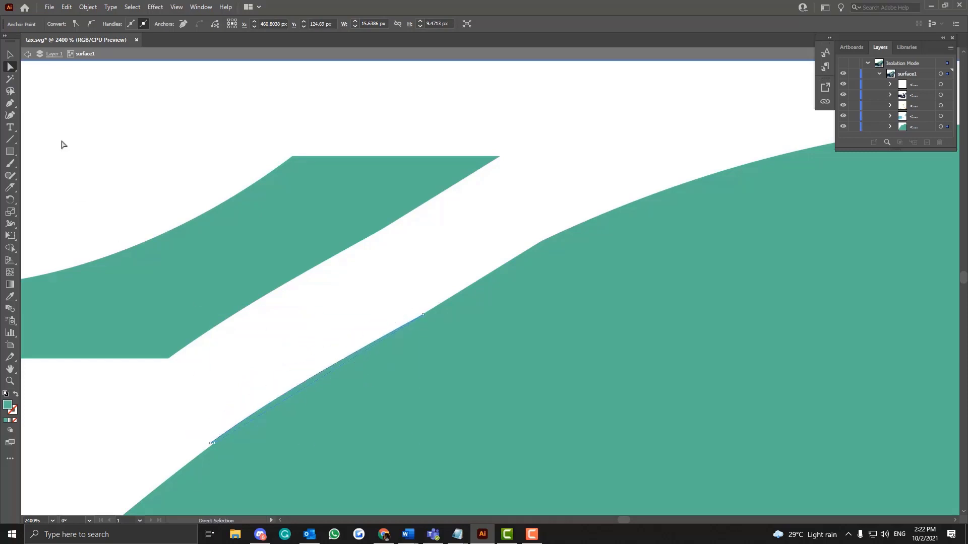
# Shift the green clip group slightly upward and isolate it to reach the sliver on its cut edge
pyautogui.click(10, 55)
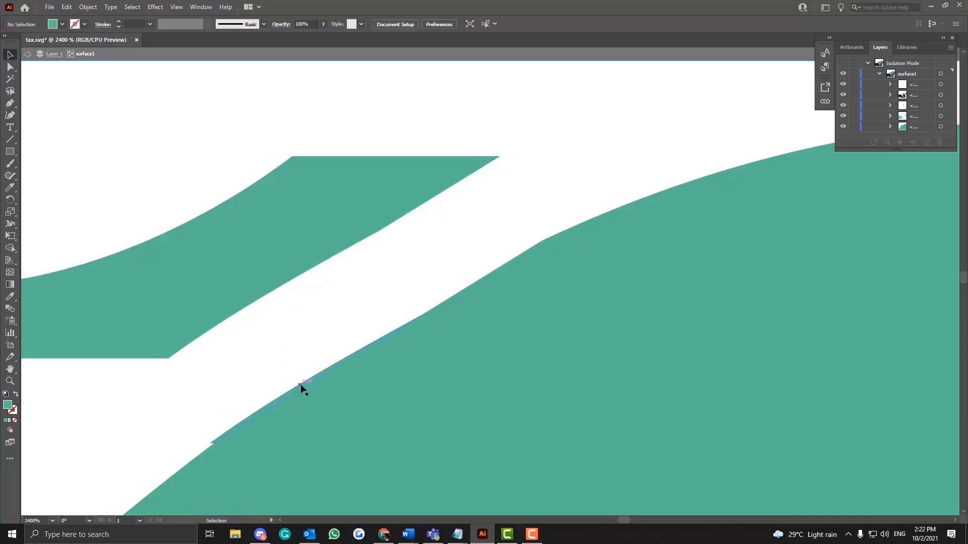
pyautogui.moveTo(303, 388); pyautogui.dragTo(278, 352)
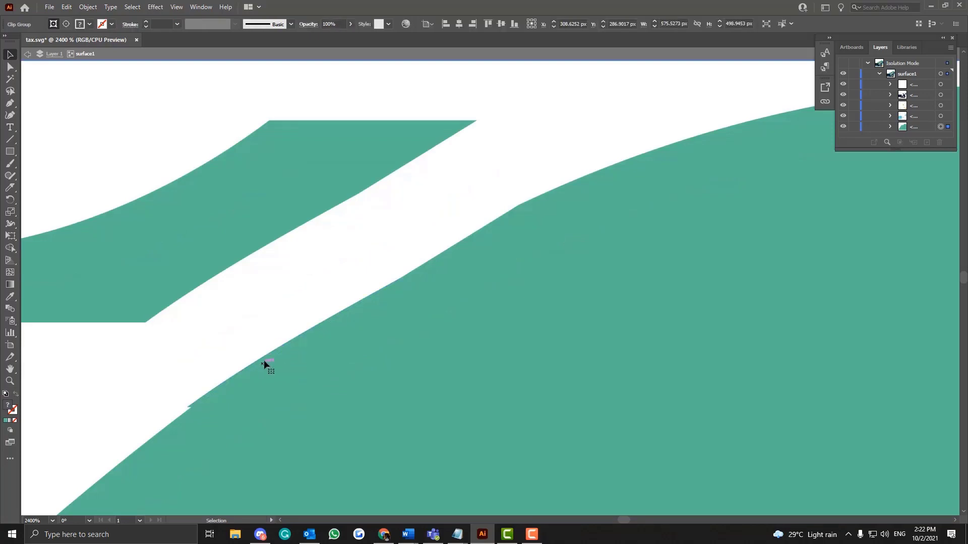
pyautogui.doubleClick(201, 398)
pyautogui.moveTo(270, 359); pyautogui.dragTo(254, 341)
pyautogui.hotkey('ctrl', 'z')
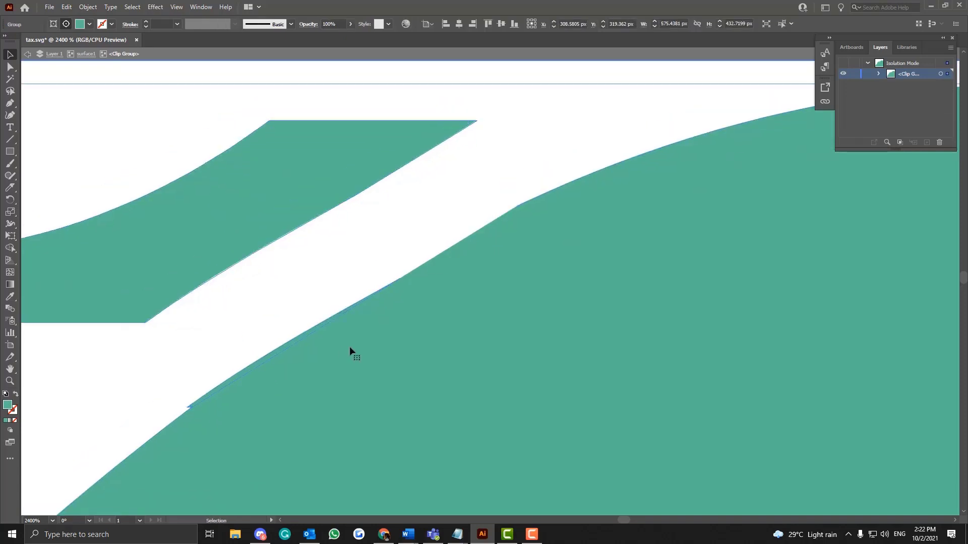
# Undo the green clip group's shift and the bump's moves, back to the bump resting against the large green shape
pyautogui.click(537, 138)
pyautogui.hotkey('ctrl', 'z')
pyautogui.hotkey('ctrl', 'z')
pyautogui.hotkey('ctrl', 'z')
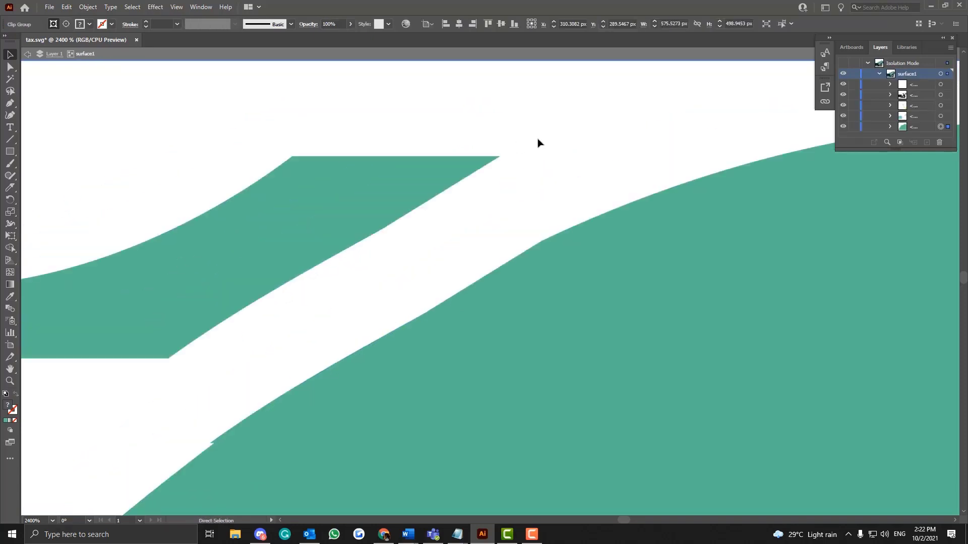
pyautogui.hotkey('ctrl', 'z')
pyautogui.hotkey('ctrl', 'z')
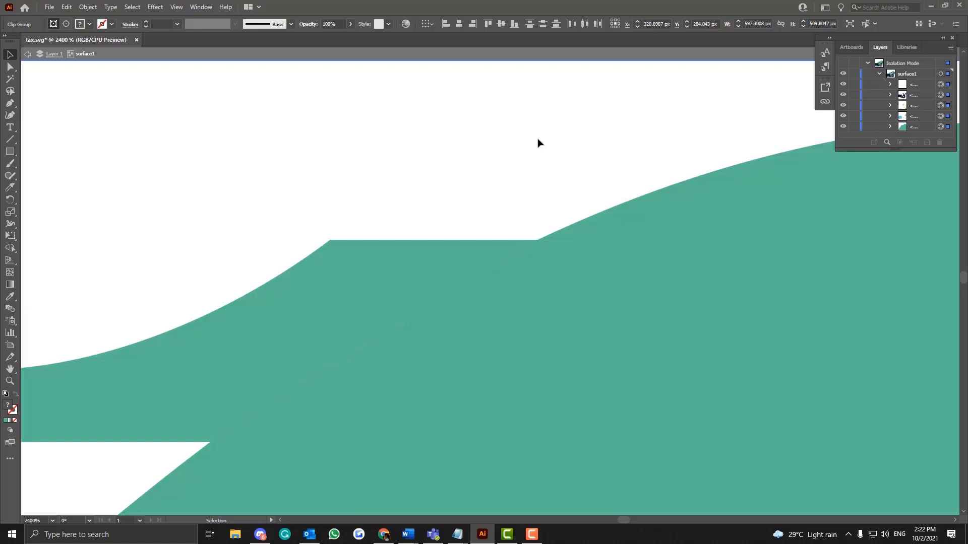
# Try to cut the green shape with the Scissors tool at both ends of the bump's seam and move the bump away
pyautogui.click(10, 189)
pyautogui.moveTo(10, 191); pyautogui.dragTo(45, 200)
pyautogui.click(544, 237)
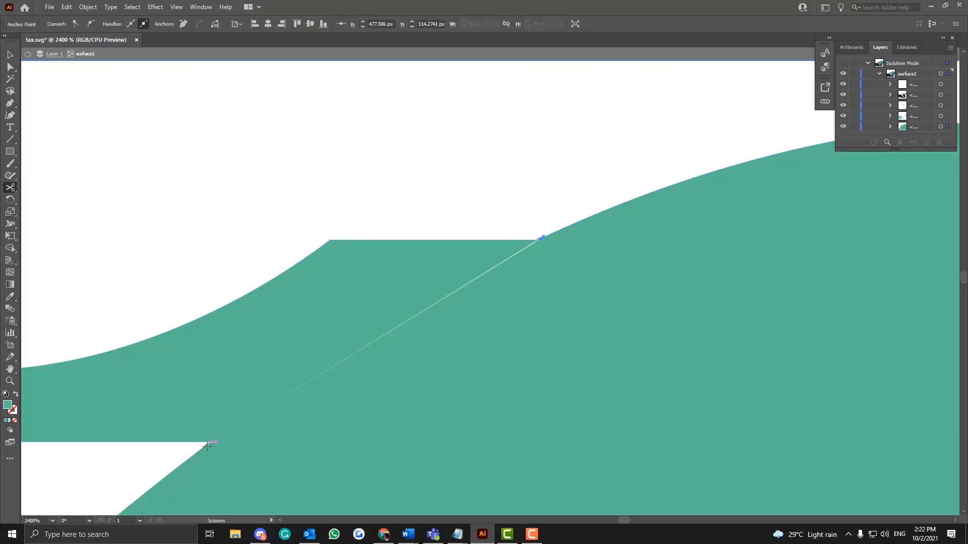
pyautogui.click(208, 443)
pyautogui.click(9, 55)
pyautogui.click(327, 192)
pyautogui.moveTo(383, 290); pyautogui.dragTo(359, 227)
pyautogui.hotkey('ctrl', 'z')
pyautogui.hotkey('ctrl', 'z')
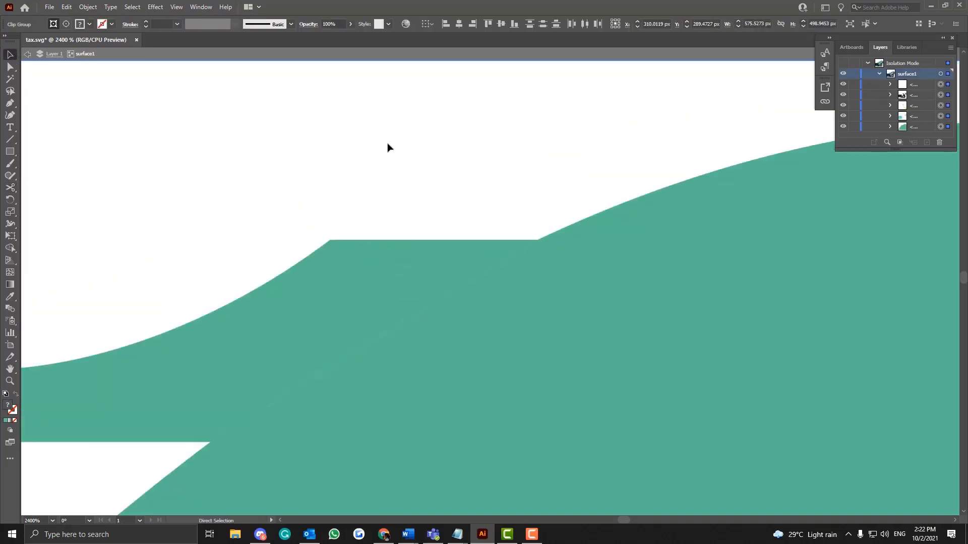
# Clear the selection and cut the green path with the Scissors tool at the corner where the bump's top edge meets the curve
pyautogui.press('v')
pyautogui.click(407, 222)
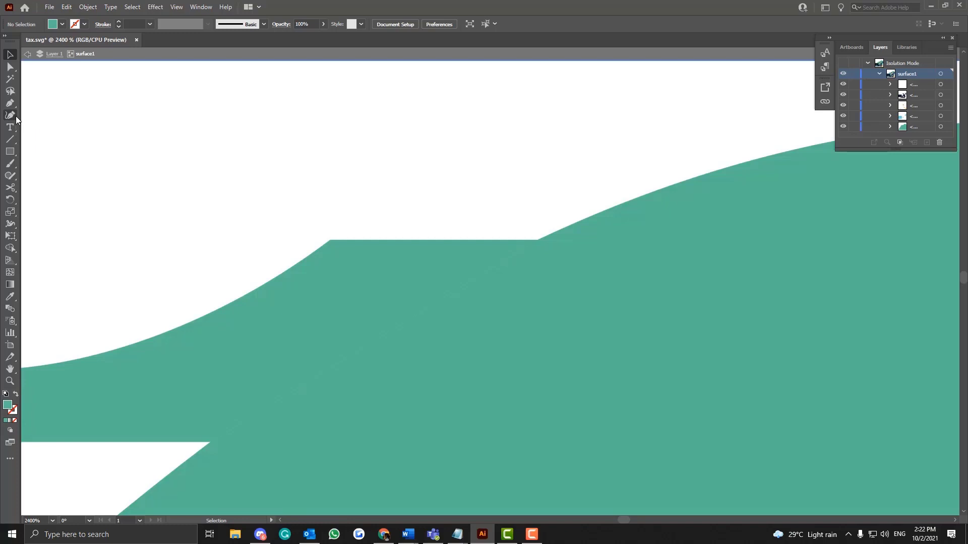
pyautogui.click(8, 188)
pyautogui.click(539, 239)
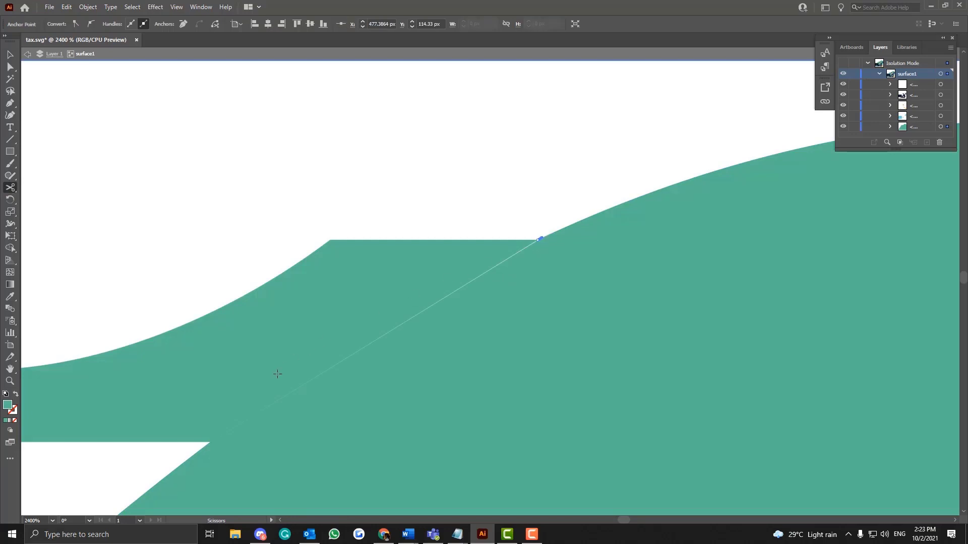
# Try to move the bump away from the large green shape with the Group Selection tool
pyautogui.click(11, 66)
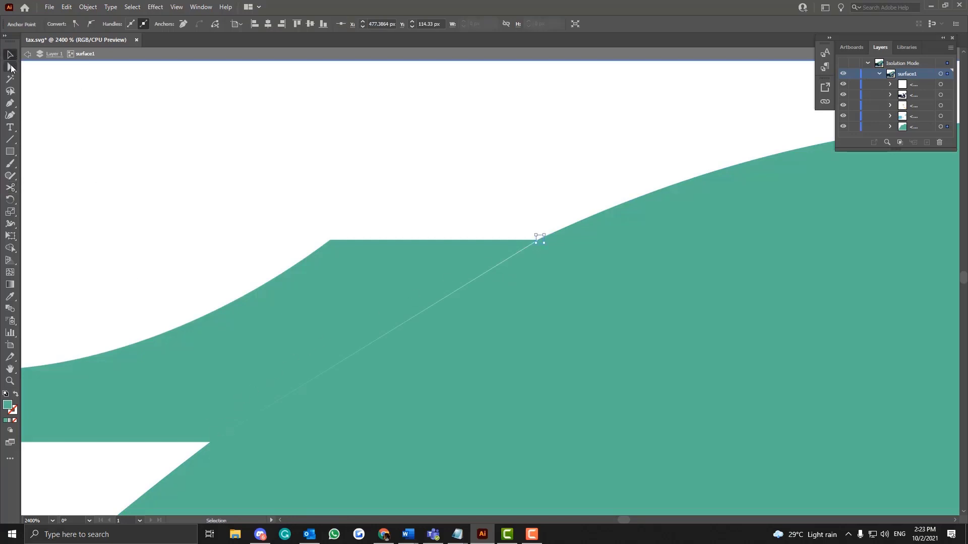
pyautogui.moveTo(11, 66); pyautogui.dragTo(75, 78)
pyautogui.click(373, 296)
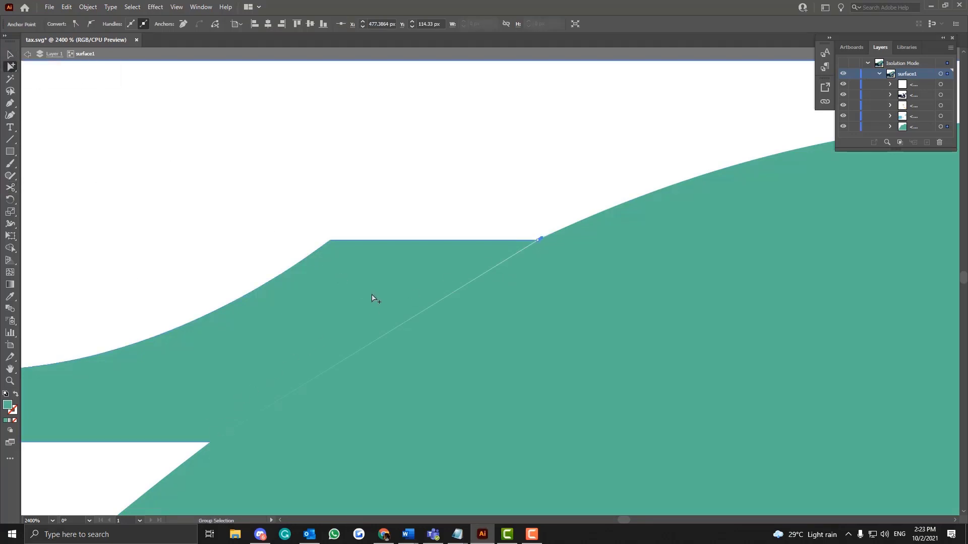
pyautogui.click(372, 297)
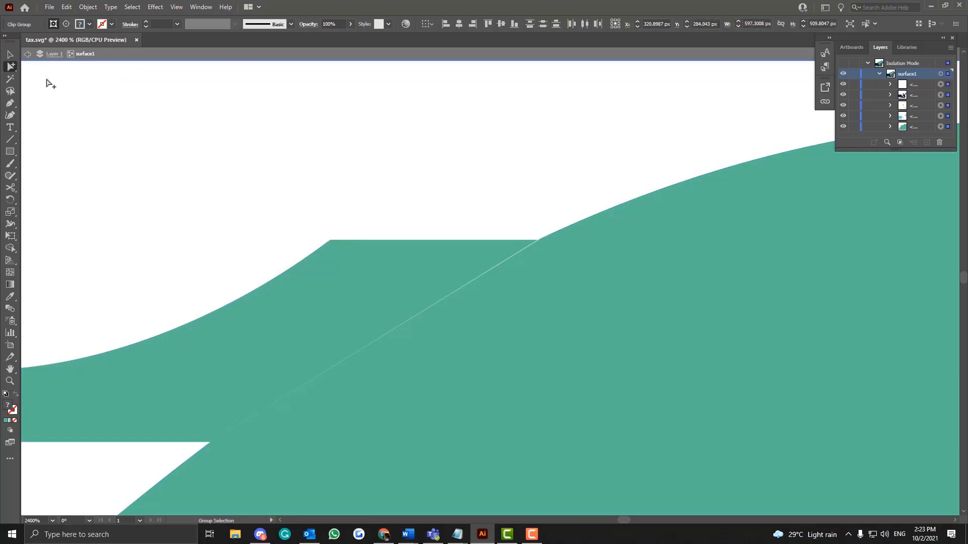
pyautogui.moveTo(342, 288); pyautogui.dragTo(331, 257)
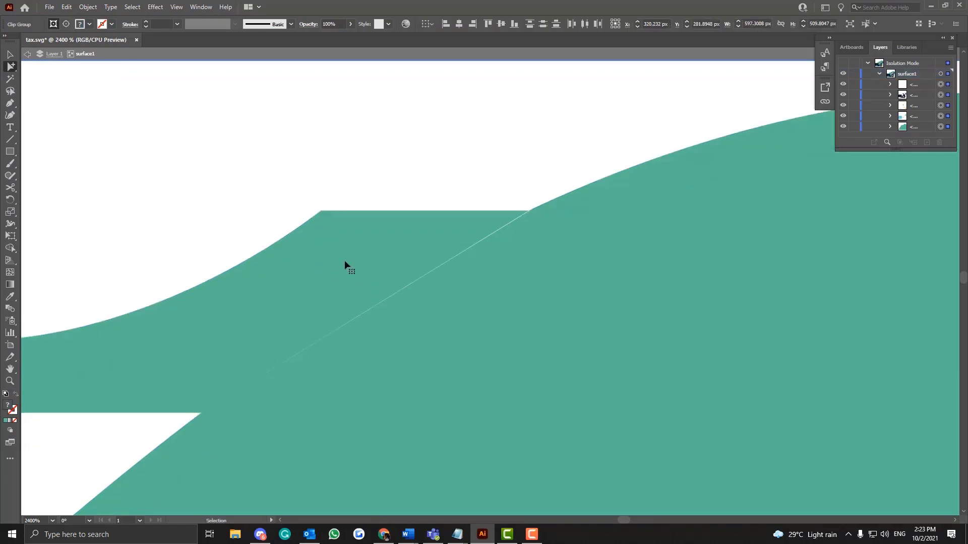
pyautogui.hotkey('ctrl', 'z')
pyautogui.moveTo(11, 67); pyautogui.dragTo(55, 67)
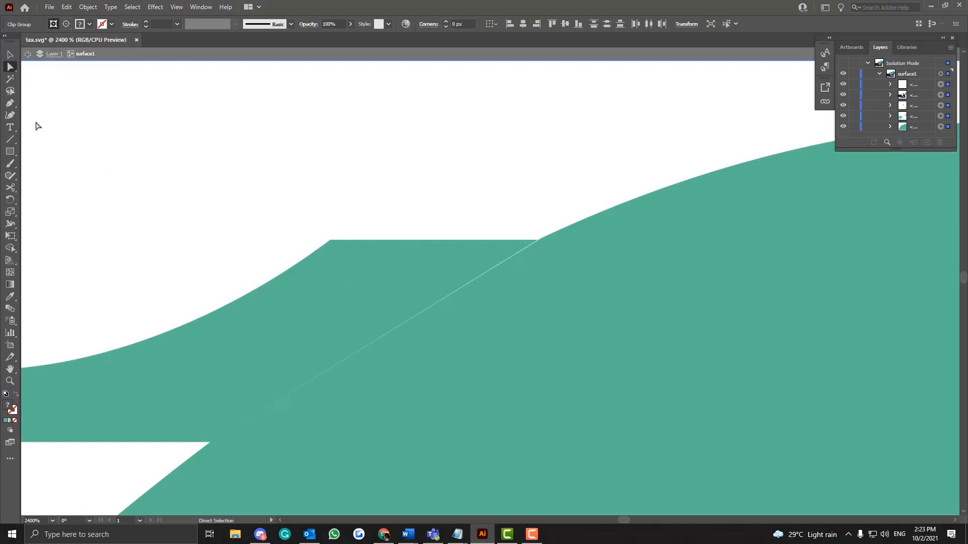
pyautogui.click(10, 115)
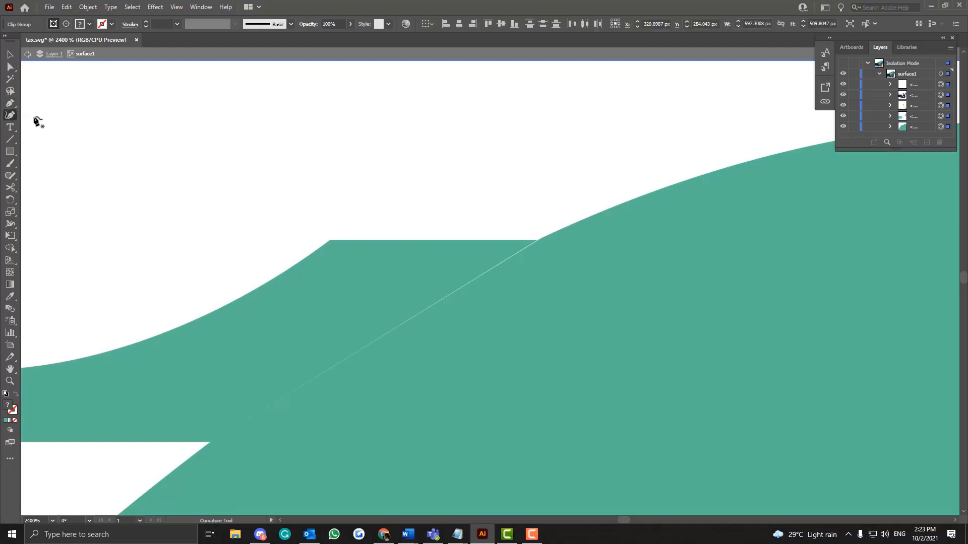
pyautogui.click(10, 103)
pyautogui.moveTo(375, 279); pyautogui.dragTo(391, 280)
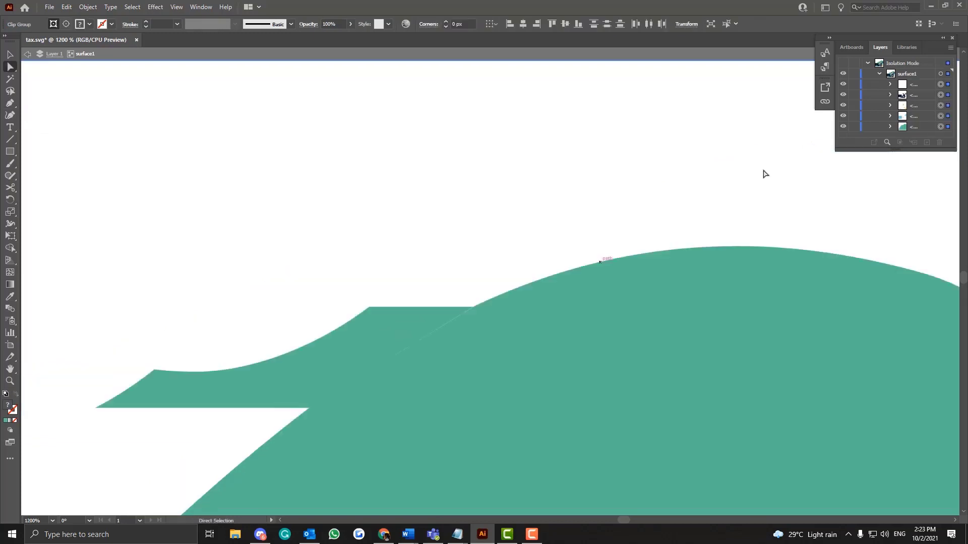
# Expand the green clip group and its subgroup in the layer list and delete the bump's path
pyautogui.click(891, 127)
pyautogui.scroll(-1, 892, 121)
pyautogui.click(902, 121)
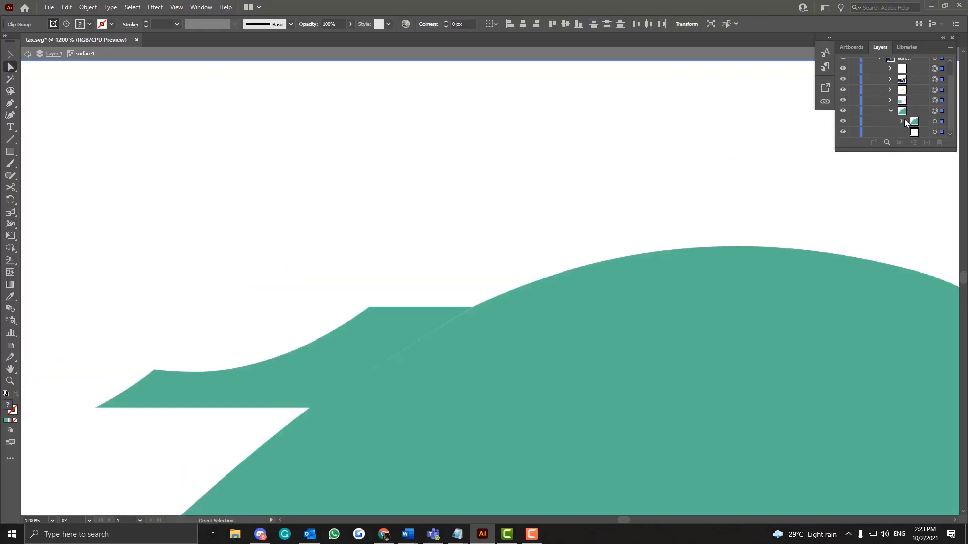
pyautogui.scroll(-2, 903, 119)
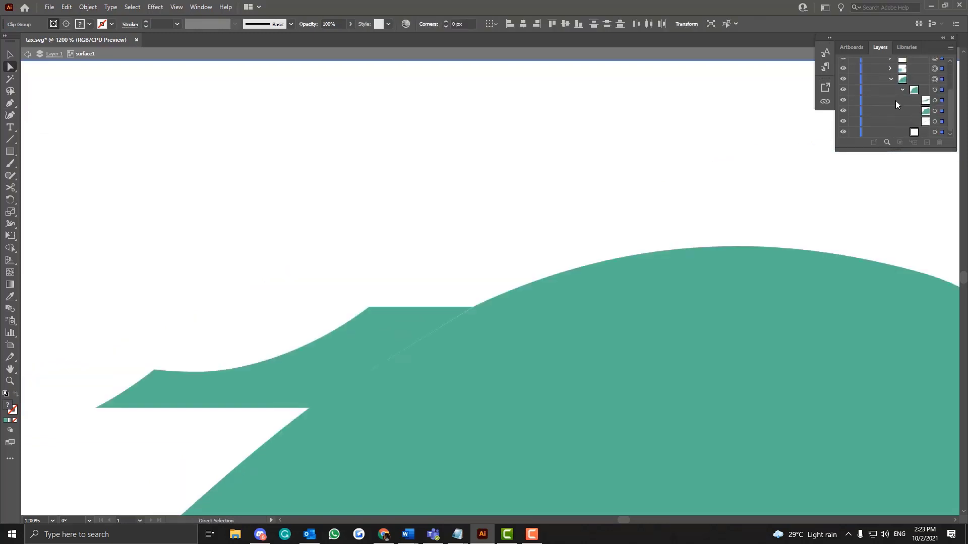
pyautogui.click(856, 100)
pyautogui.click(926, 100)
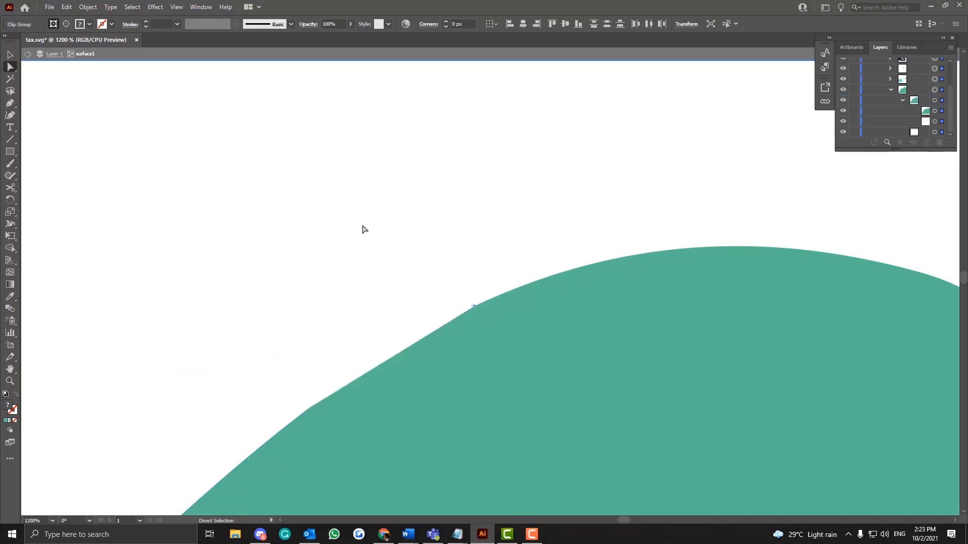
# Clear the selection and examine the green shape's cut edge, both close up and within the whole background
pyautogui.click(11, 56)
pyautogui.click(381, 263)
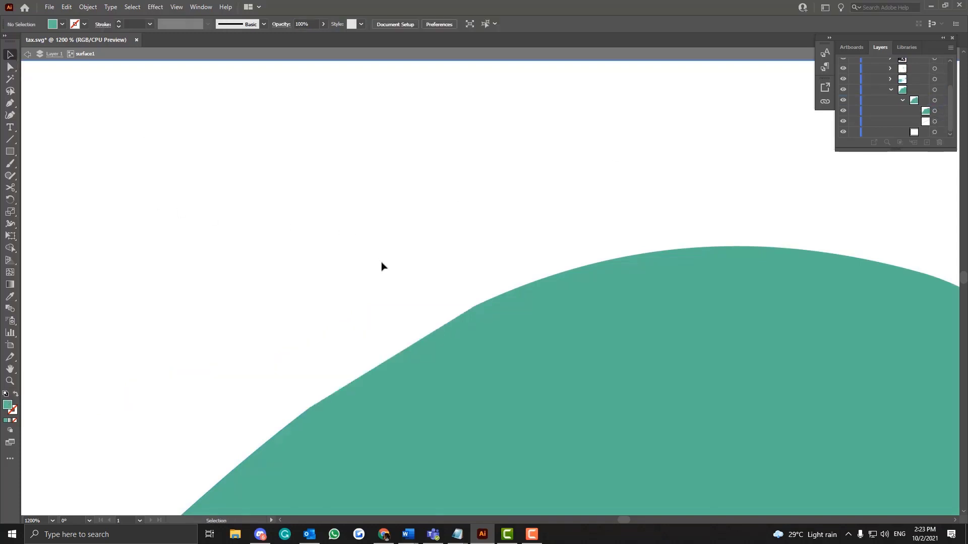
pyautogui.hotkey('ctrl', '=')
pyautogui.hotkey('ctrl', '=')
pyautogui.hotkey('ctrl', '-')
pyautogui.hotkey('ctrl', '-')
pyautogui.hotkey('ctrl', '-')
pyautogui.hotkey('ctrl', '-')
pyautogui.hotkey('ctrl', '-')
pyautogui.hotkey('ctrl', '-')
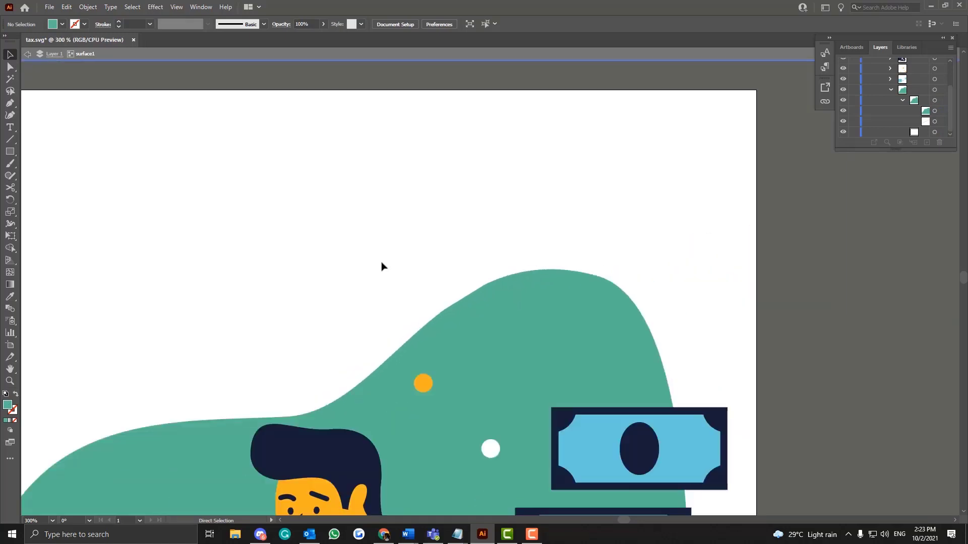
pyautogui.hotkey('ctrl', '=')
pyautogui.hotkey('ctrl', '=')
pyautogui.hotkey('ctrl', '=')
pyautogui.hotkey('ctrl', '=')
pyautogui.hotkey('ctrl', '=')
pyautogui.hotkey('ctrl', '=')
pyautogui.hotkey('ctrl', '=')
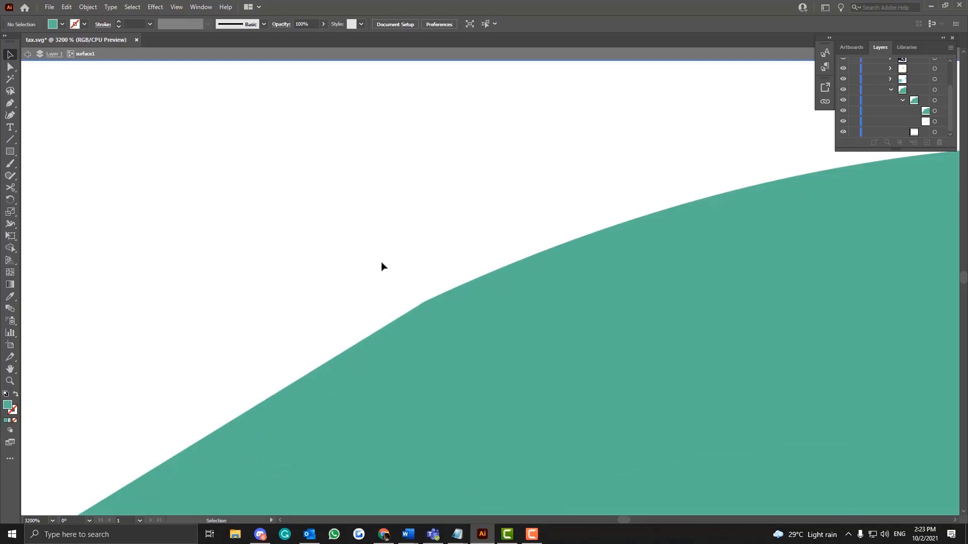
# Select the large green path and edit the upper corner anchor on its cut edge with the Pen tool
pyautogui.click(11, 116)
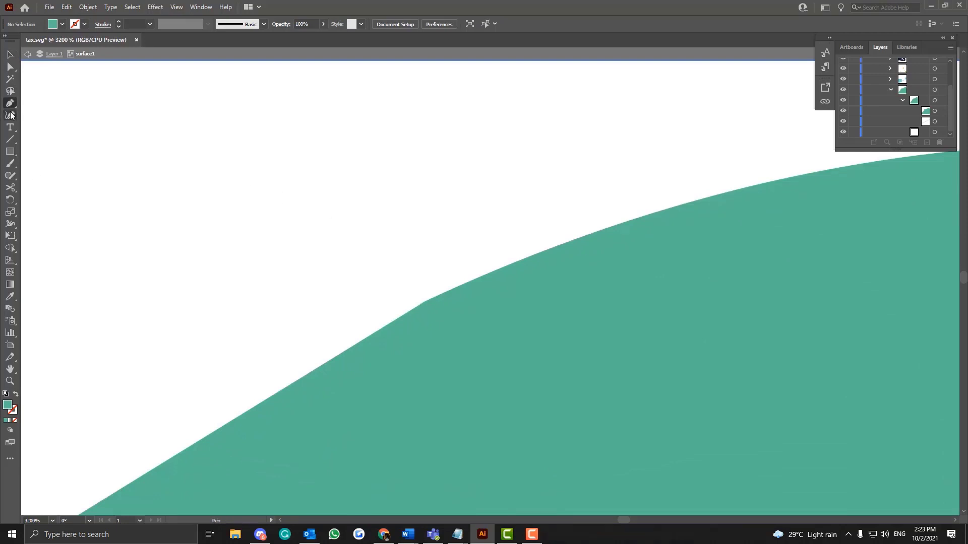
pyautogui.click(394, 337)
pyautogui.keyDown('ctrl'); pyautogui.click(337, 279); pyautogui.keyUp('ctrl')
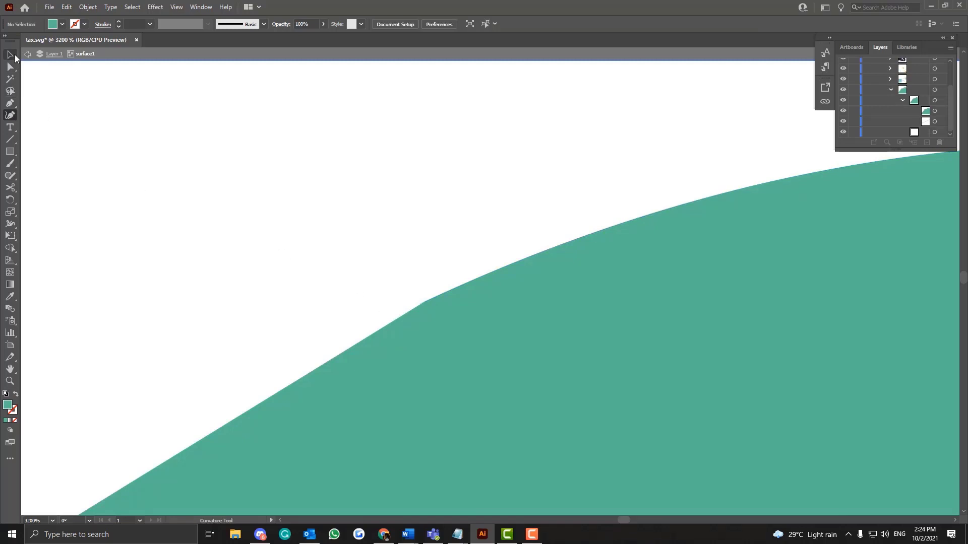
pyautogui.click(11, 69)
pyautogui.click(385, 371)
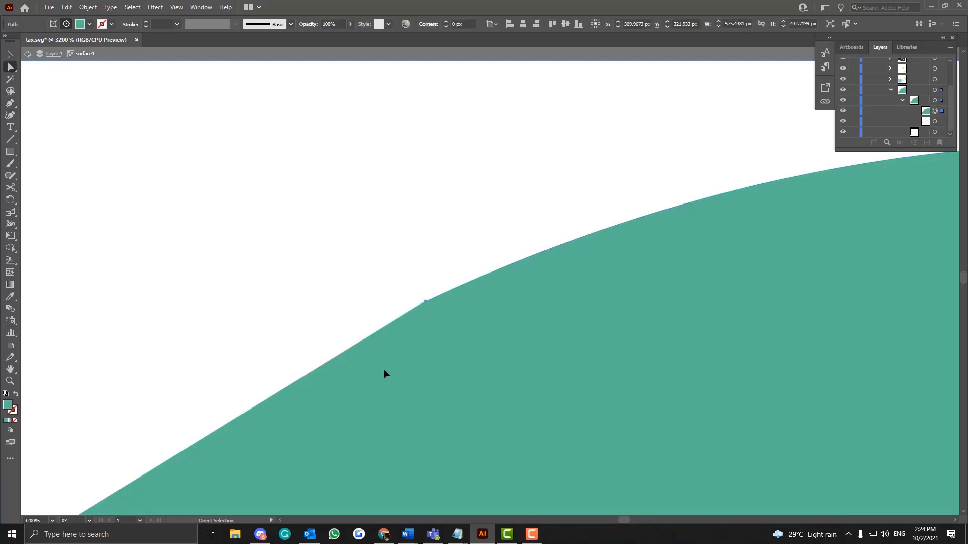
pyautogui.click(11, 105)
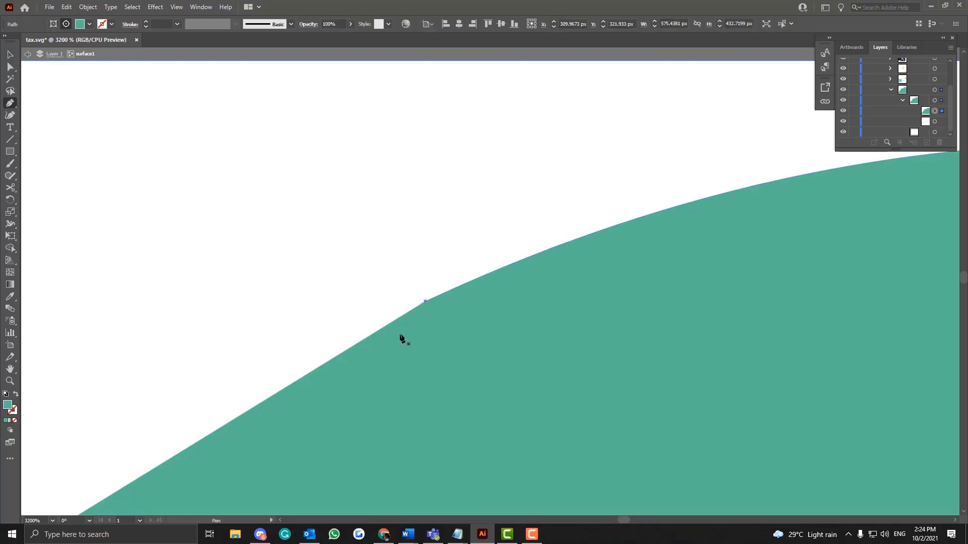
pyautogui.moveTo(425, 301); pyautogui.dragTo(425, 301)
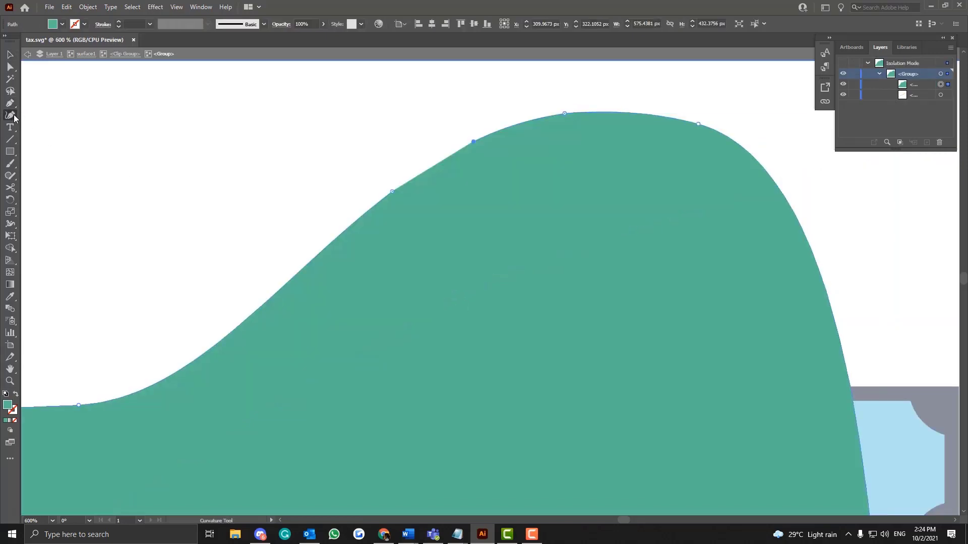
# Smooth the straight cut edge into a curve at its lower corner anchor with the Curvature tool, and deselect the path
pyautogui.click(11, 115)
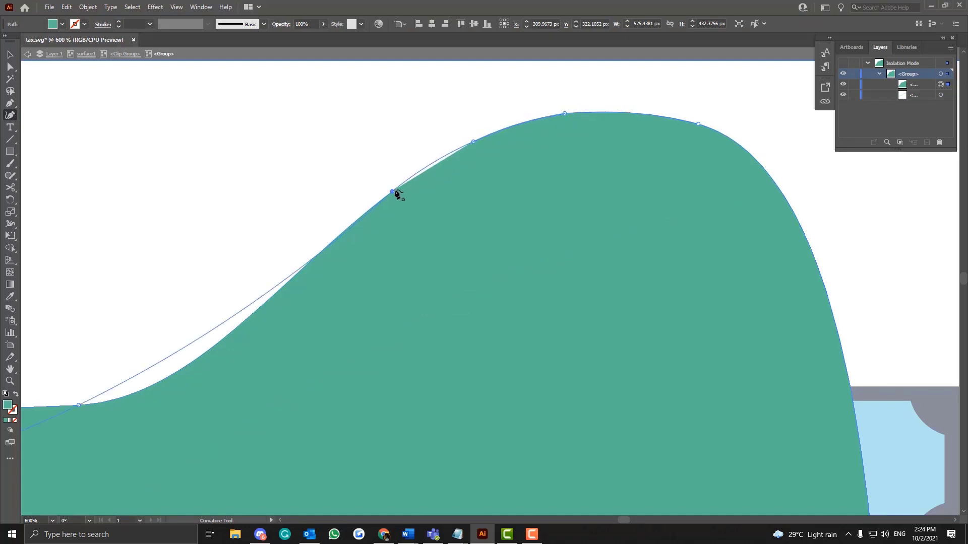
pyautogui.click(394, 192)
pyautogui.click(10, 54)
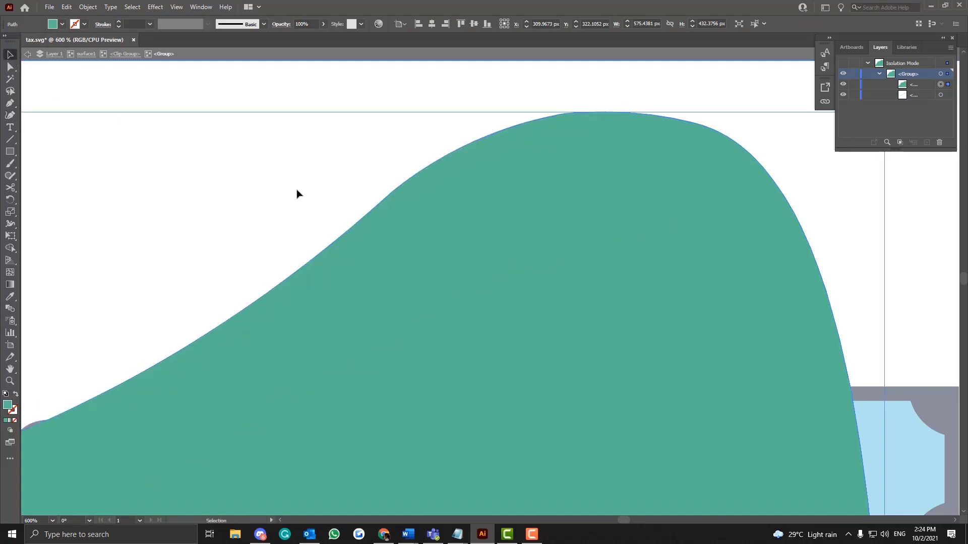
pyautogui.click(296, 194)
# Exit isolation mode to return to the full illustration
pyautogui.hotkey('ctrl', '-')
pyautogui.hotkey('ctrl', '-')
pyautogui.hotkey('ctrl', '-')
pyautogui.hotkey('ctrl', '-')
pyautogui.hotkey('ctrl', '-')
pyautogui.hotkey('ctrl', '-')
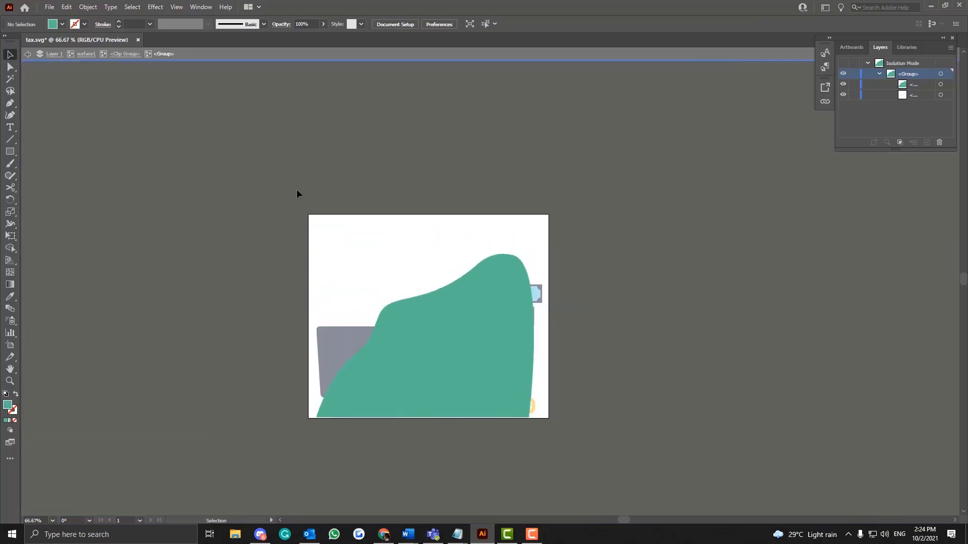
pyautogui.doubleClick(409, 242)
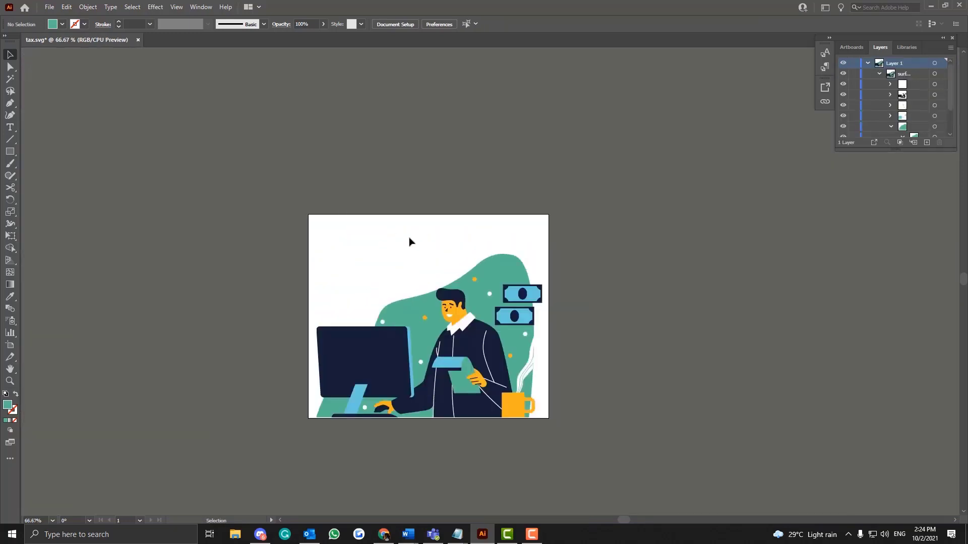